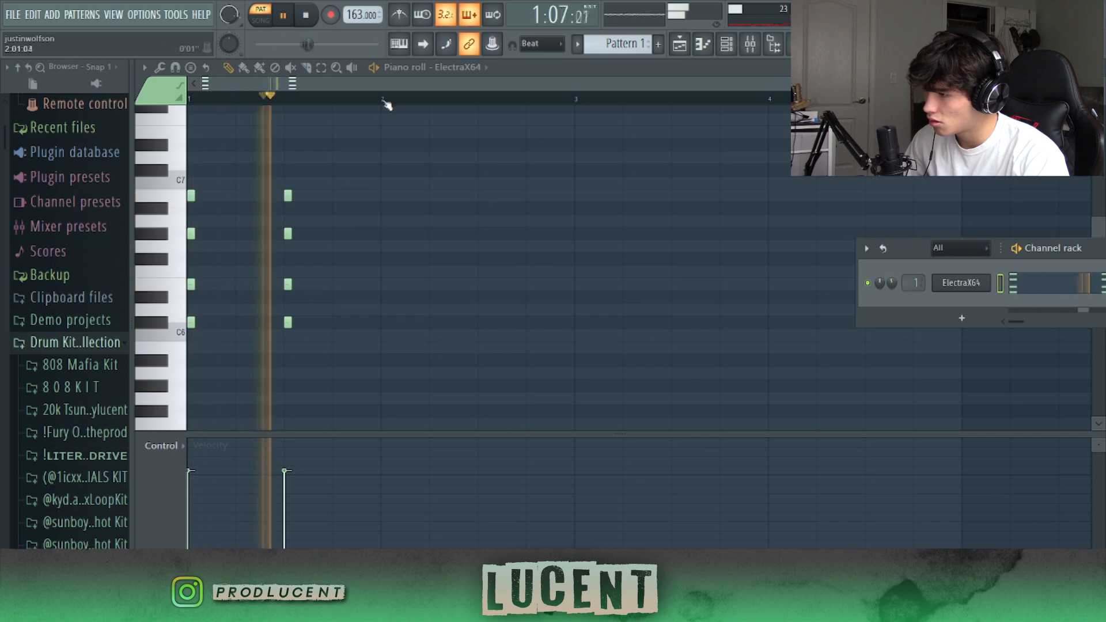
Step: Repeat the opening four-note chord every half bar and build a lower four-note chord at the start of bar 3
{"action": "key", "text": "ctrl+b"}
{"action": "key", "text": "ctrl+d"}
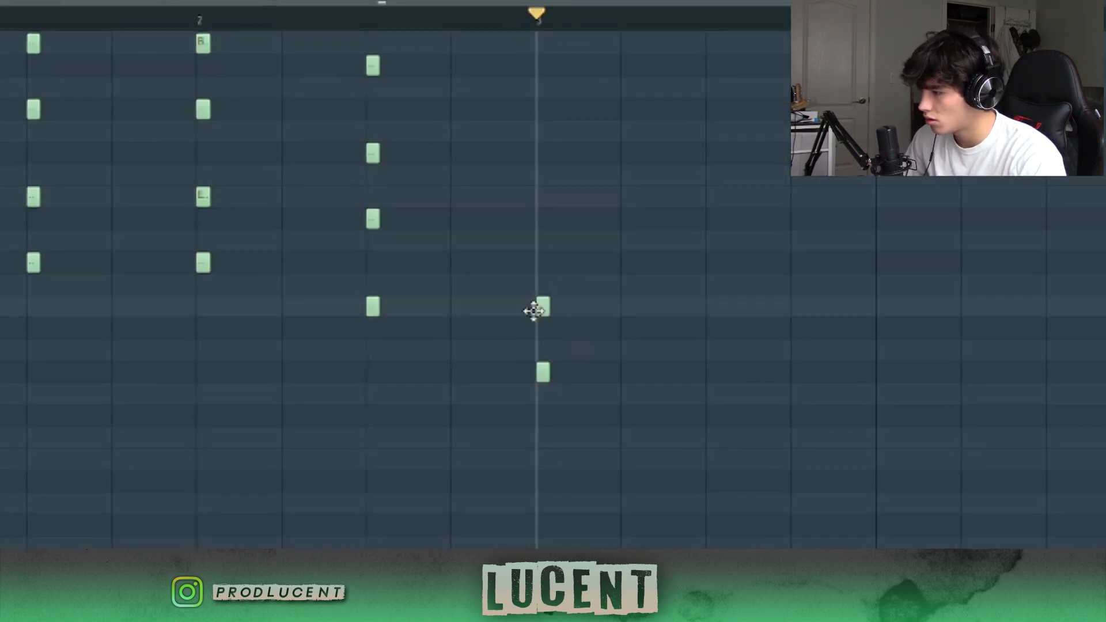
{"action": "left_click", "coordinate": [578, 310]}
{"action": "left_click_drag", "start_coordinate": [543, 242], "coordinate": [535, 225]}
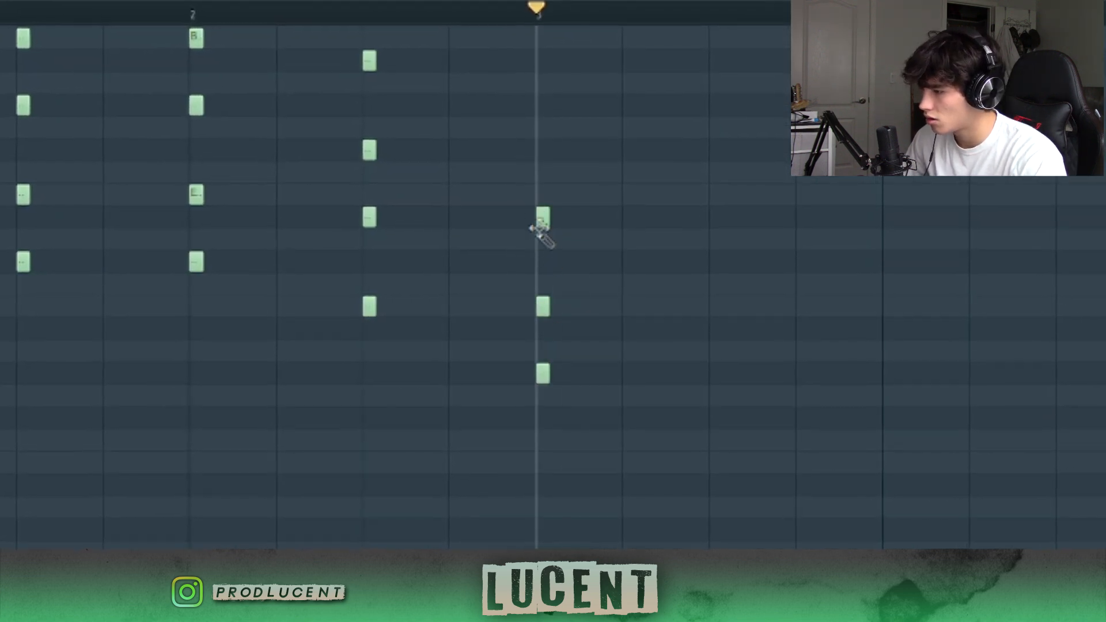
{"action": "scroll", "coordinate": [553, 242], "scroll_direction": "up", "scroll_amount": 1}
{"action": "left_click", "coordinate": [540, 194]}
{"action": "left_click_drag", "start_coordinate": [541, 190], "coordinate": [531, 211]}
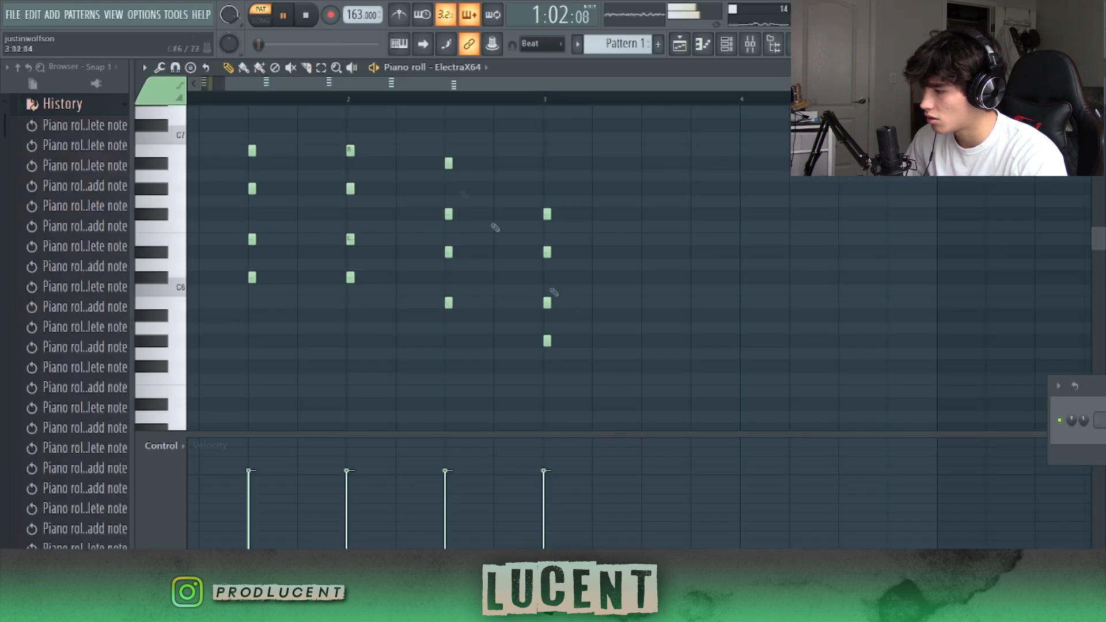
Step: Copy the lower four-note chord at half-bar intervals across bars 3 and 4
{"action": "left_click_drag", "start_coordinate": [600, 367], "coordinate": [499, 178]}
{"action": "left_click_drag", "start_coordinate": [546, 214], "coordinate": [646, 214]}
{"action": "left_click_drag", "start_coordinate": [684, 360], "coordinate": [750, 209]}
{"action": "left_click", "coordinate": [747, 152]}
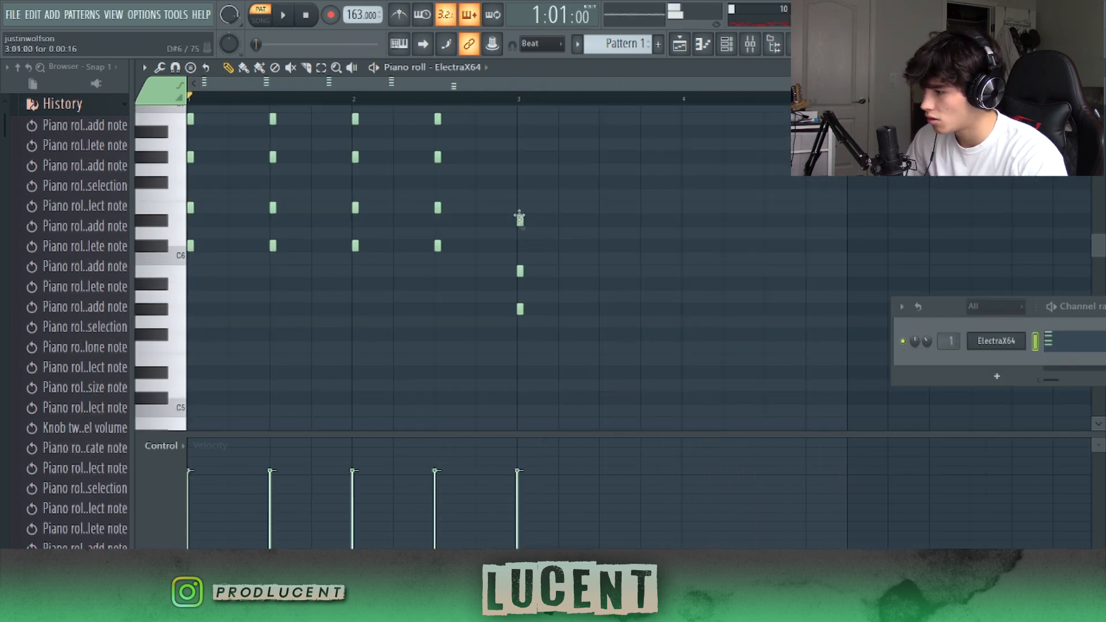
{"action": "left_click_drag", "start_coordinate": [561, 380], "coordinate": [608, 193]}
{"action": "left_click_drag", "start_coordinate": [662, 318], "coordinate": [694, 185]}
{"action": "left_click", "coordinate": [696, 156], "text": "ctrl"}
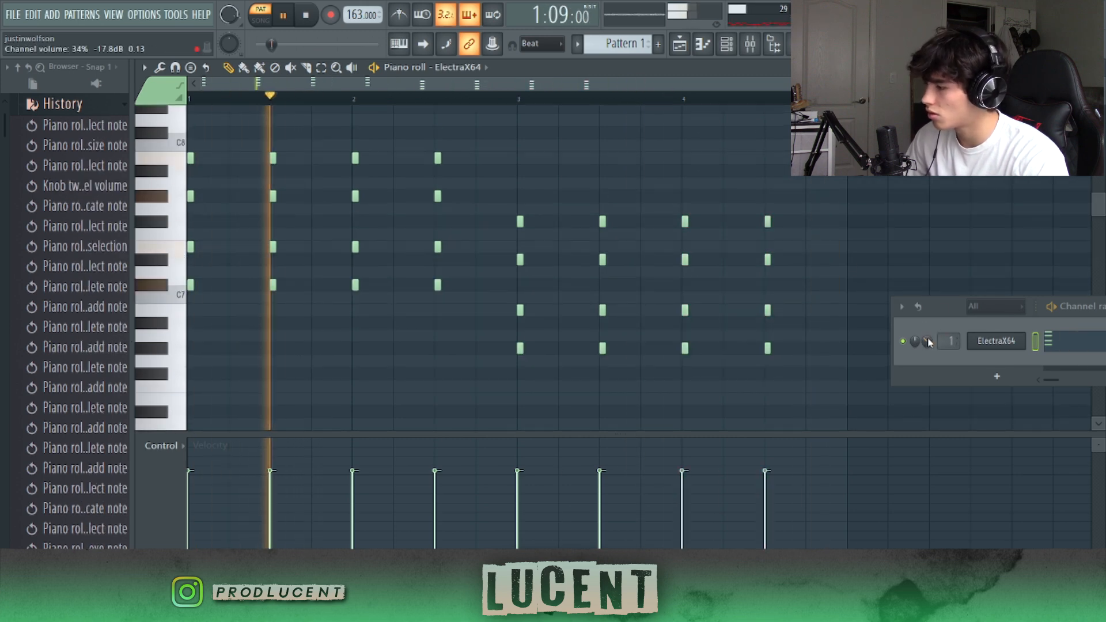
Step: Adjust the ElectraX64 channel volume and stop playback of the chord pattern
{"action": "left_click_drag", "start_coordinate": [926, 342], "coordinate": [926, 344]}
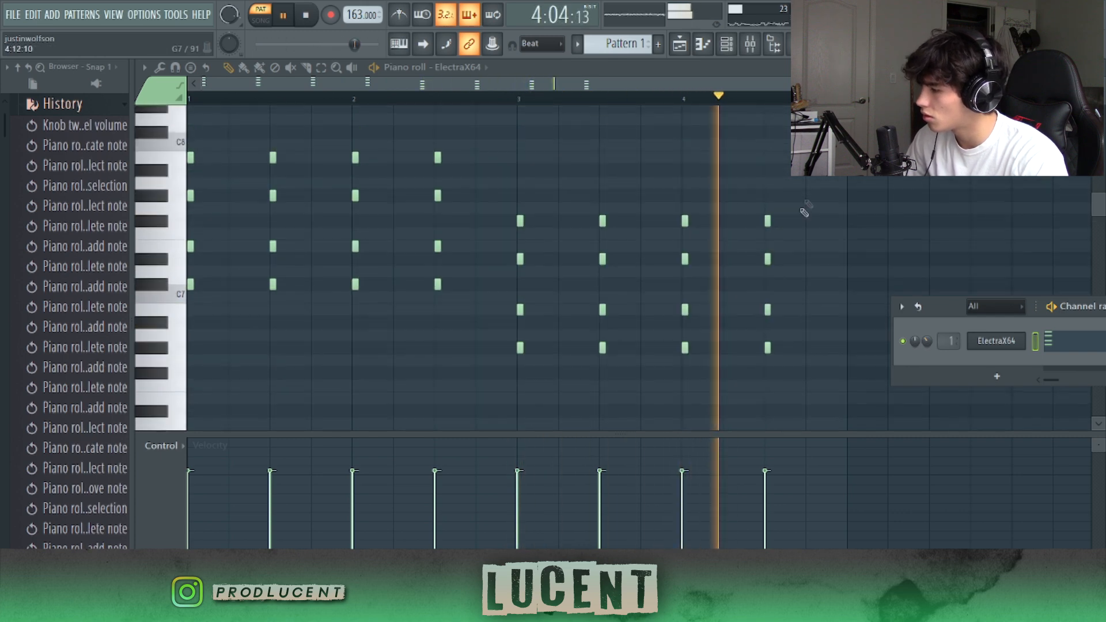
{"action": "key", "text": "space"}
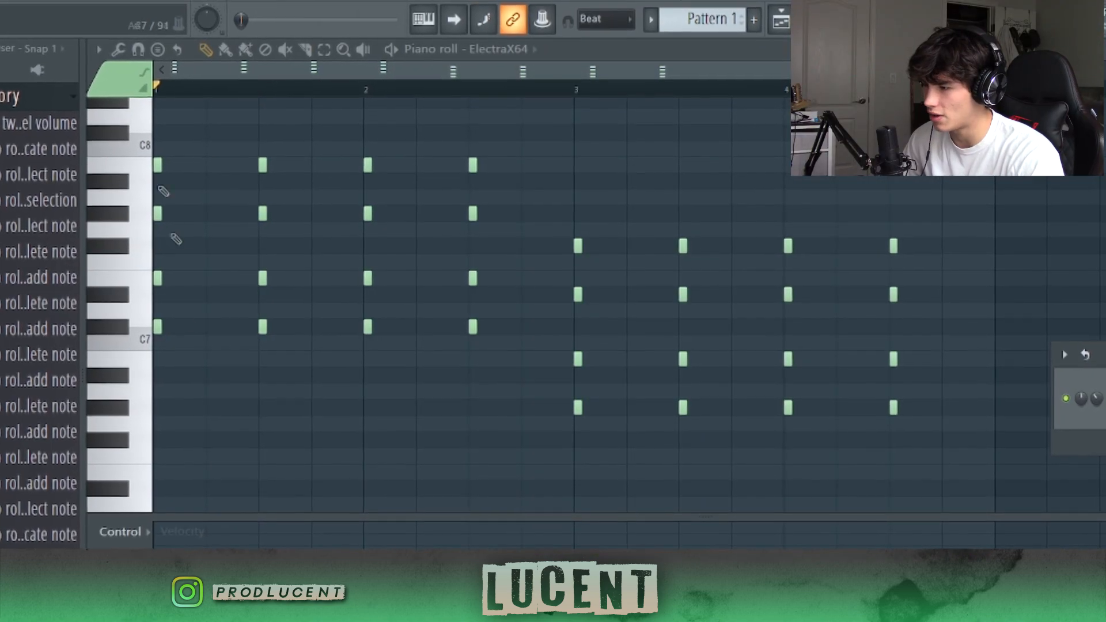
{"action": "left_click_drag", "start_coordinate": [163, 278], "coordinate": [185, 257]}
{"action": "left_click_drag", "start_coordinate": [610, 464], "coordinate": [569, 225]}
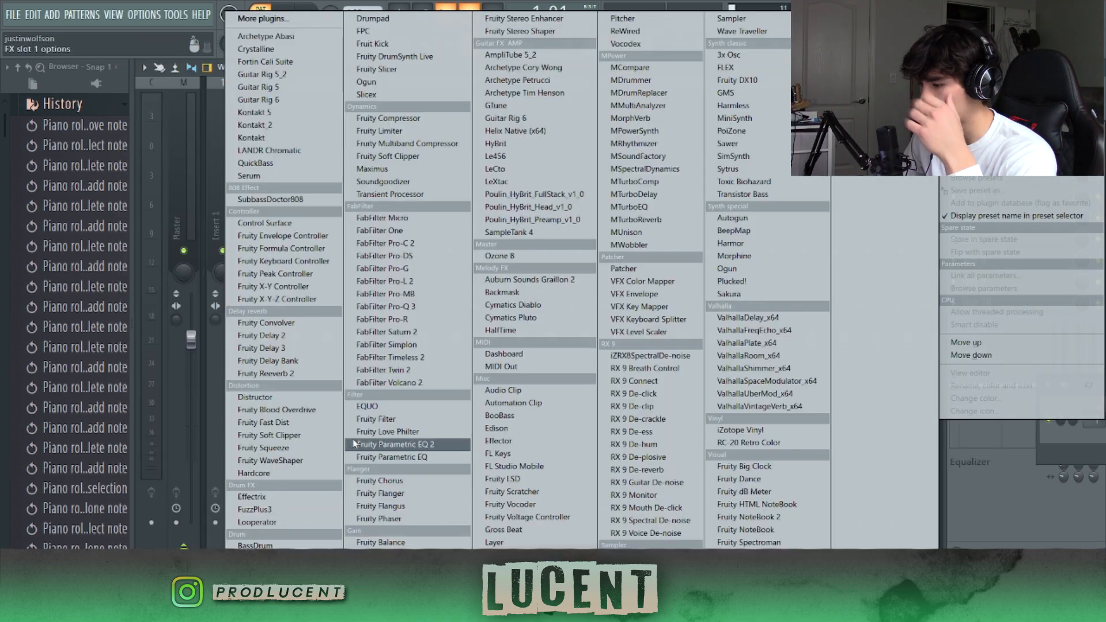
Step: Load Fruity Parametric EQ 2 on Insert 1 and position its band 1 high-pass filter to cut the low end
{"action": "left_click", "coordinate": [354, 444]}
{"action": "left_click", "coordinate": [651, 195]}
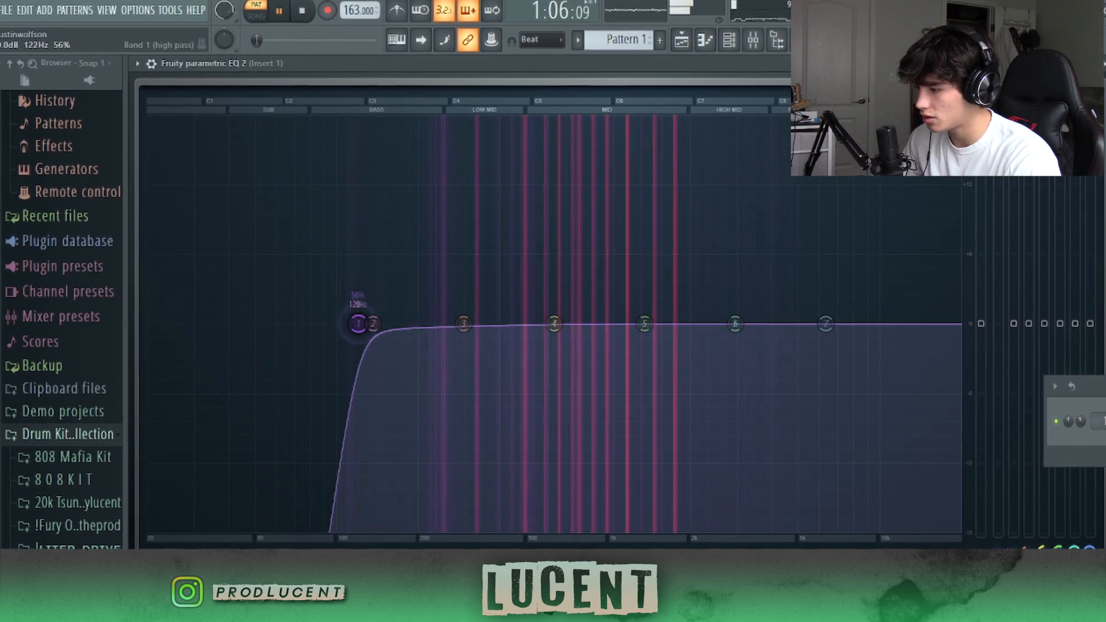
{"action": "left_click_drag", "start_coordinate": [366, 323], "coordinate": [340, 324]}
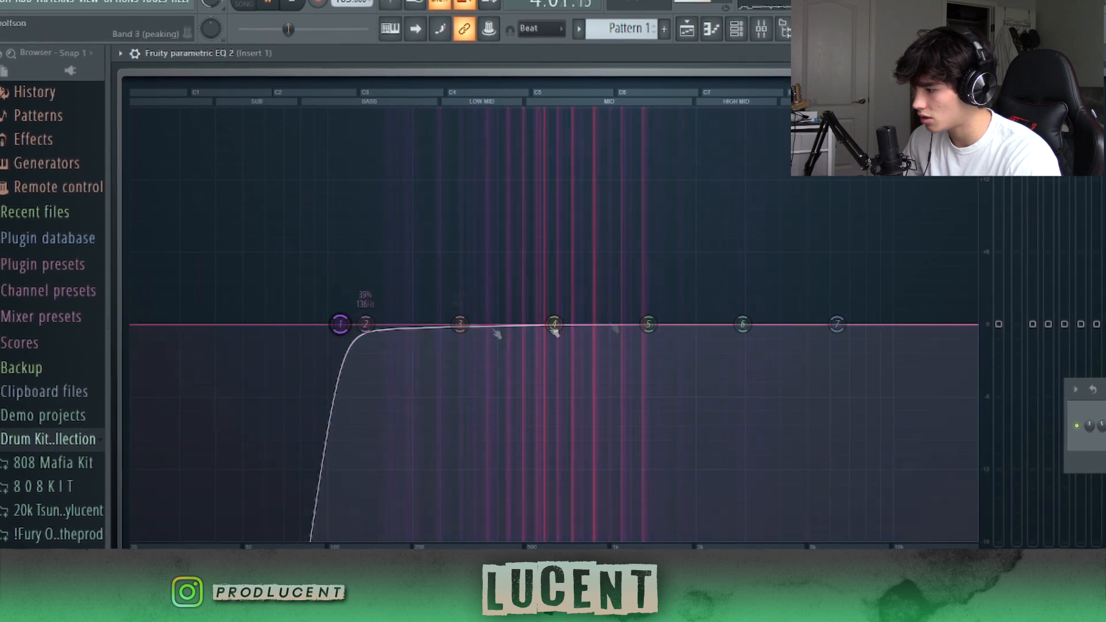
Step: Change band 7 of the EQ to a low-pass filter and lower its cutoff to roll off the highs
{"action": "left_click", "coordinate": [919, 376]}
{"action": "mouse_move", "coordinate": [894, 368]}
{"action": "left_click", "coordinate": [936, 379]}
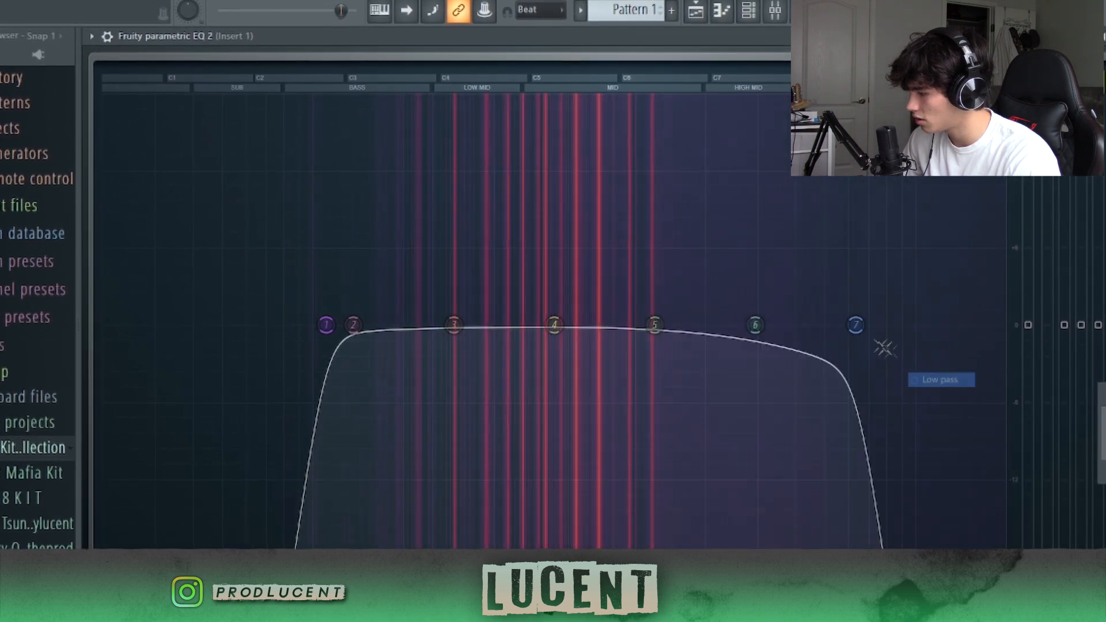
{"action": "left_click_drag", "start_coordinate": [854, 325], "coordinate": [814, 326]}
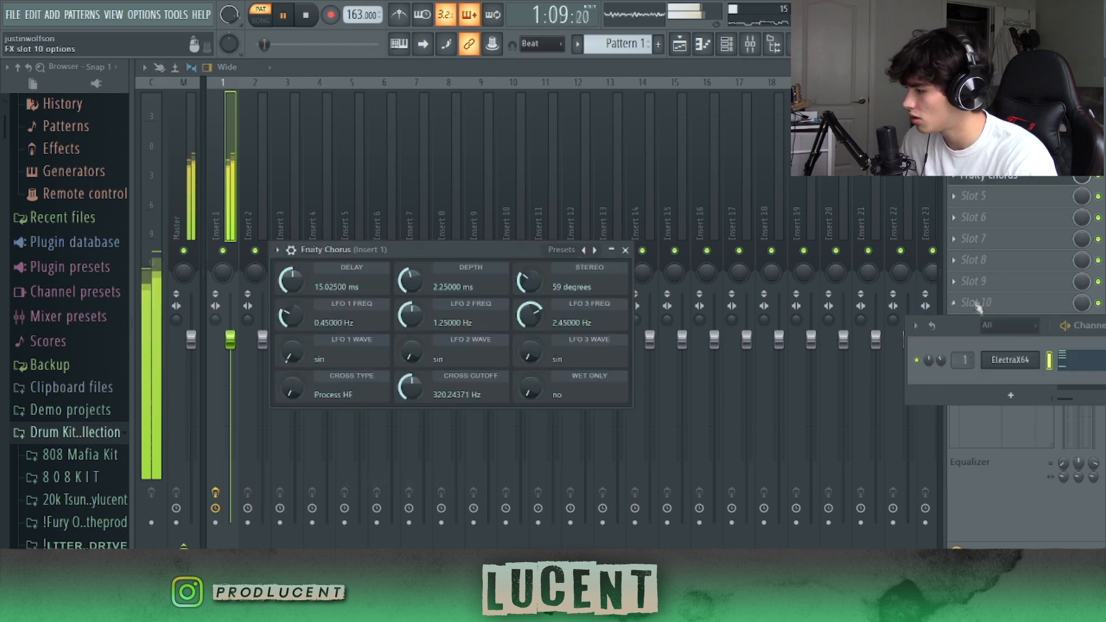
Step: Reposition the channel rack and open the ElectraX64 #2 notes in the piano roll
{"action": "left_click_drag", "start_coordinate": [959, 325], "coordinate": [867, 258]}
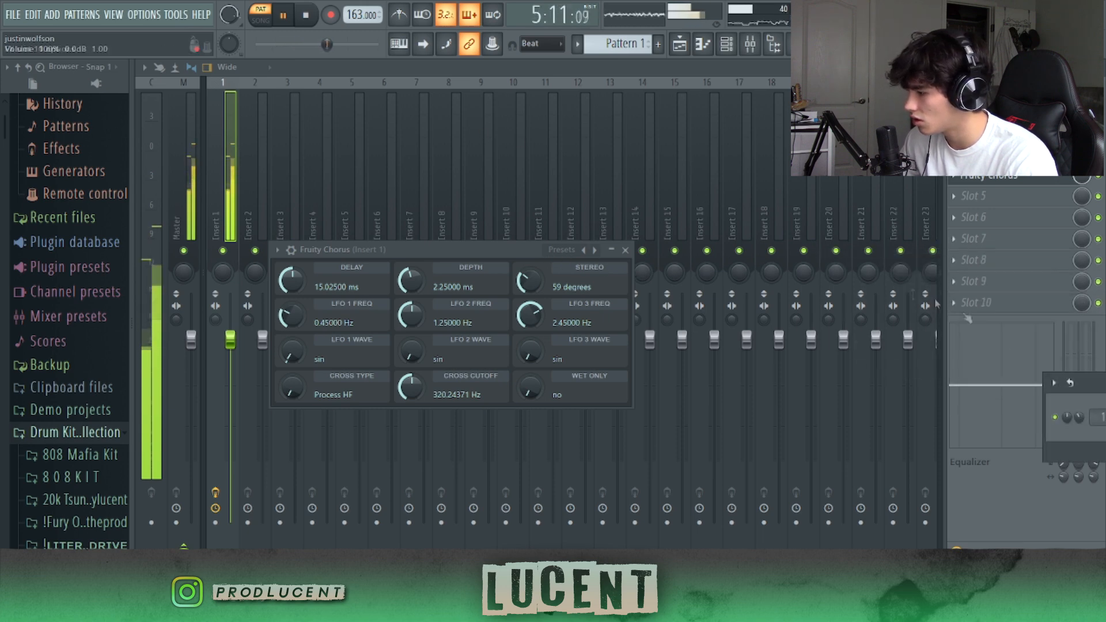
{"action": "left_click_drag", "start_coordinate": [1098, 390], "coordinate": [1039, 333]}
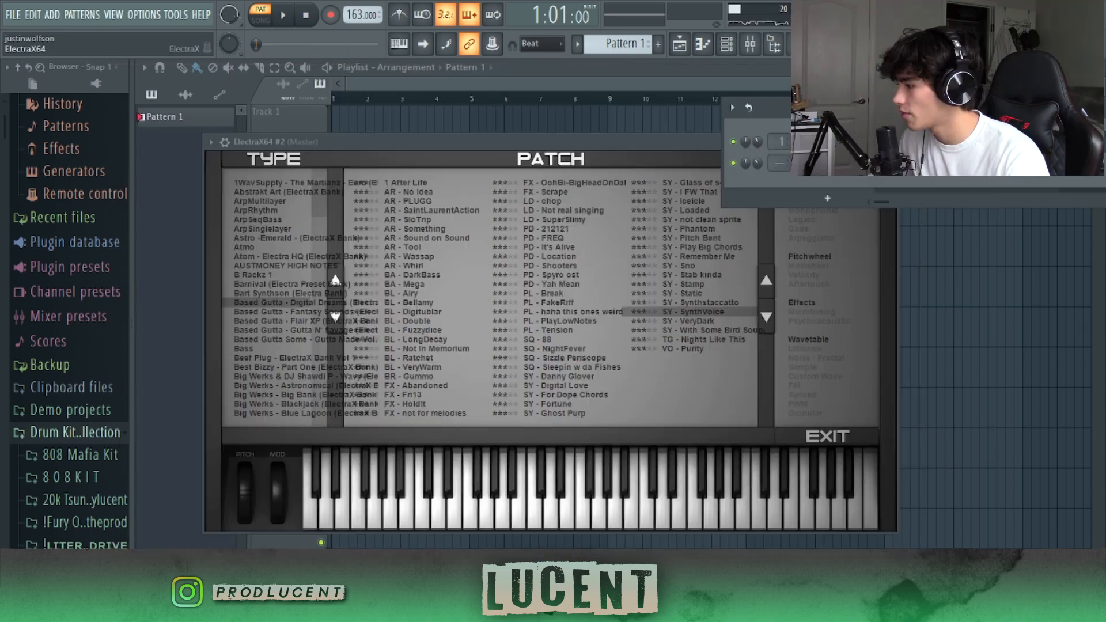
{"action": "right_click", "coordinate": [941, 186]}
{"action": "right_click", "coordinate": [940, 186]}
{"action": "left_click", "coordinate": [890, 162]}
{"action": "left_click_drag", "start_coordinate": [774, 108], "coordinate": [978, 264]}
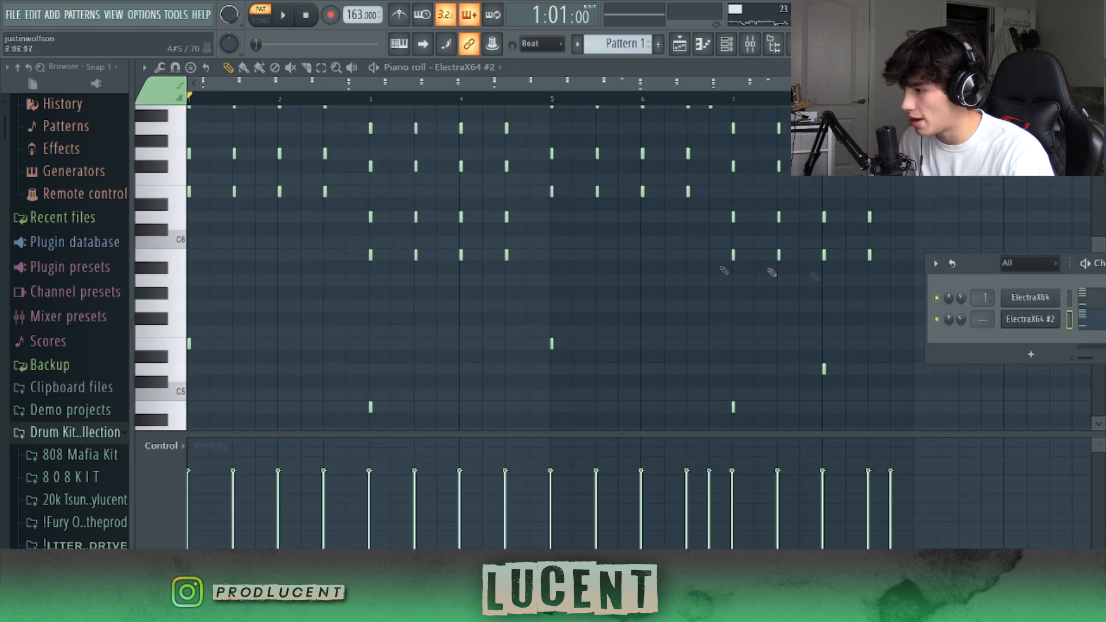
Step: Delete the repeated chord hits in ElectraX64 #2, keeping the first of each two-bar section, and apply legato to the remaining notes
{"action": "scroll", "coordinate": [380, 291], "scroll_direction": "up", "scroll_amount": 3}
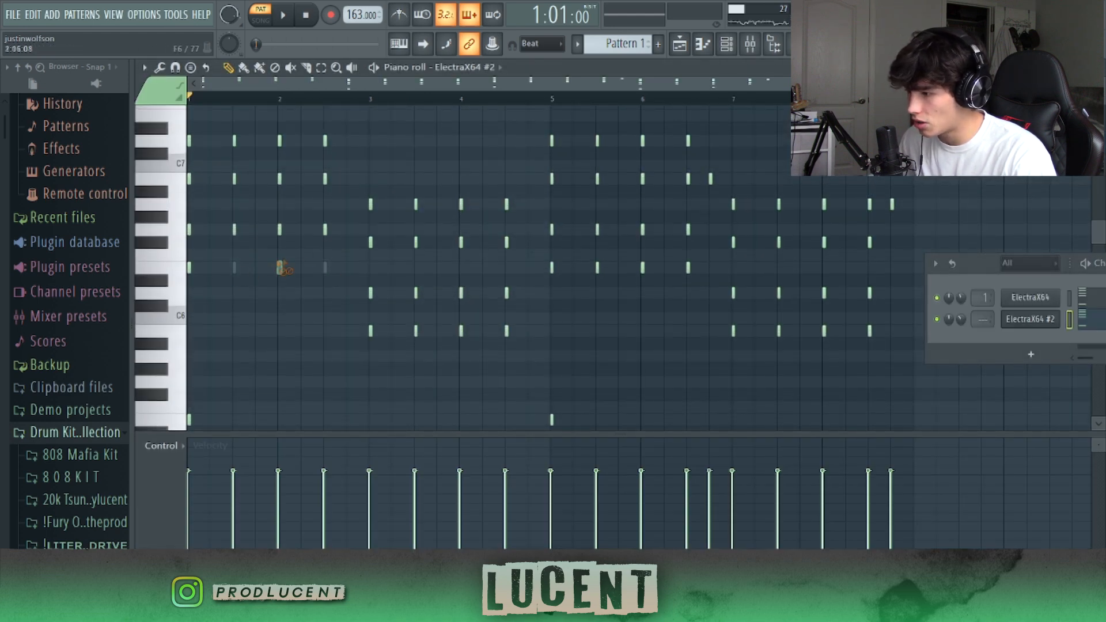
{"action": "right_click", "coordinate": [325, 178]}
{"action": "right_click", "coordinate": [325, 140]}
{"action": "right_click", "coordinate": [279, 140]}
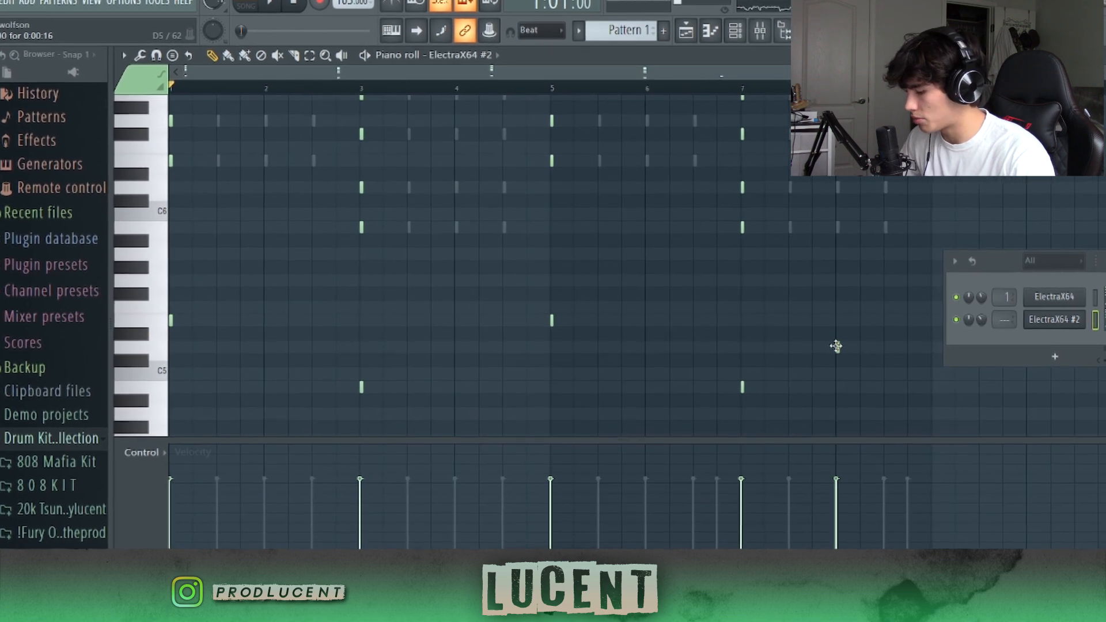
{"action": "key", "text": "ctrl+l"}
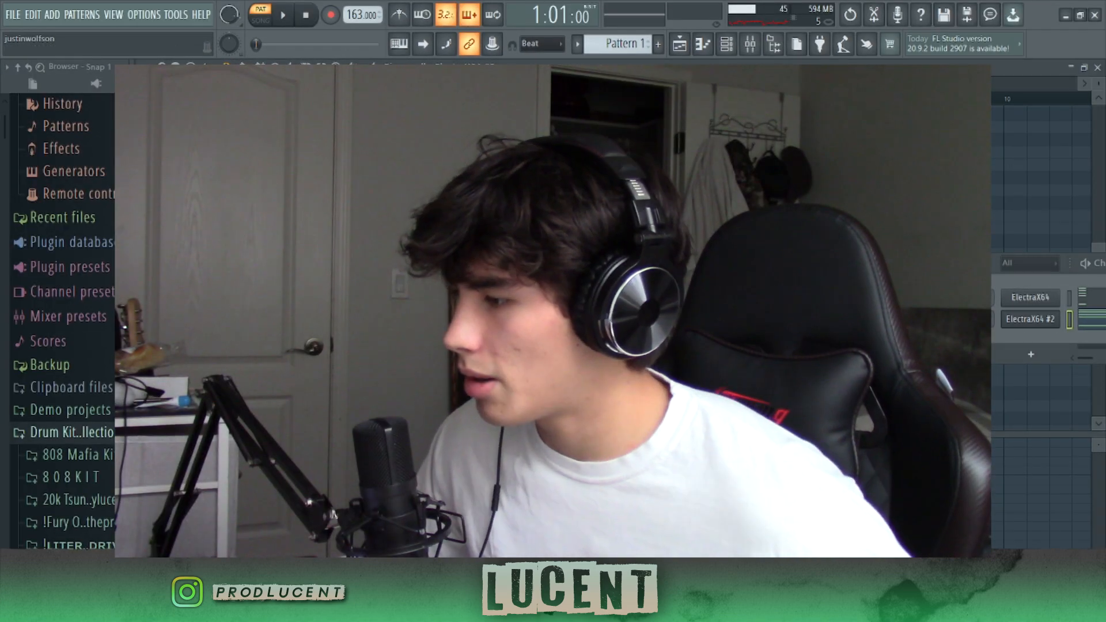
Step: Rearrange the channel rack and plugin windows and open the patch browser of ElectraX64 #3
{"action": "left_click_drag", "start_coordinate": [973, 263], "coordinate": [1092, 267]}
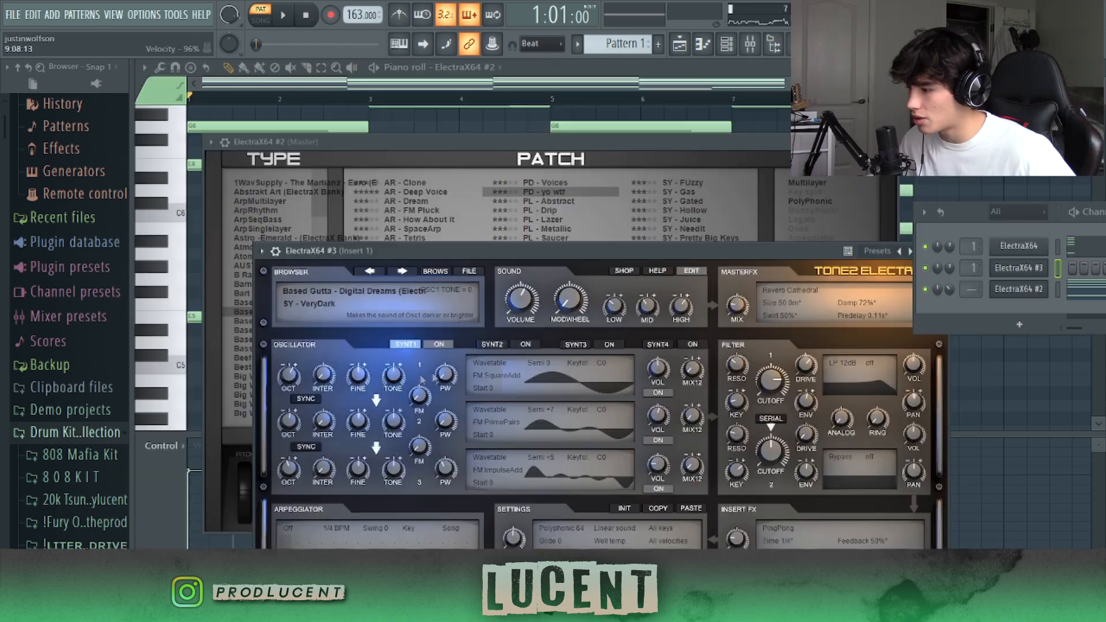
{"action": "left_click", "coordinate": [440, 274]}
{"action": "left_click_drag", "start_coordinate": [434, 258], "coordinate": [416, 165]}
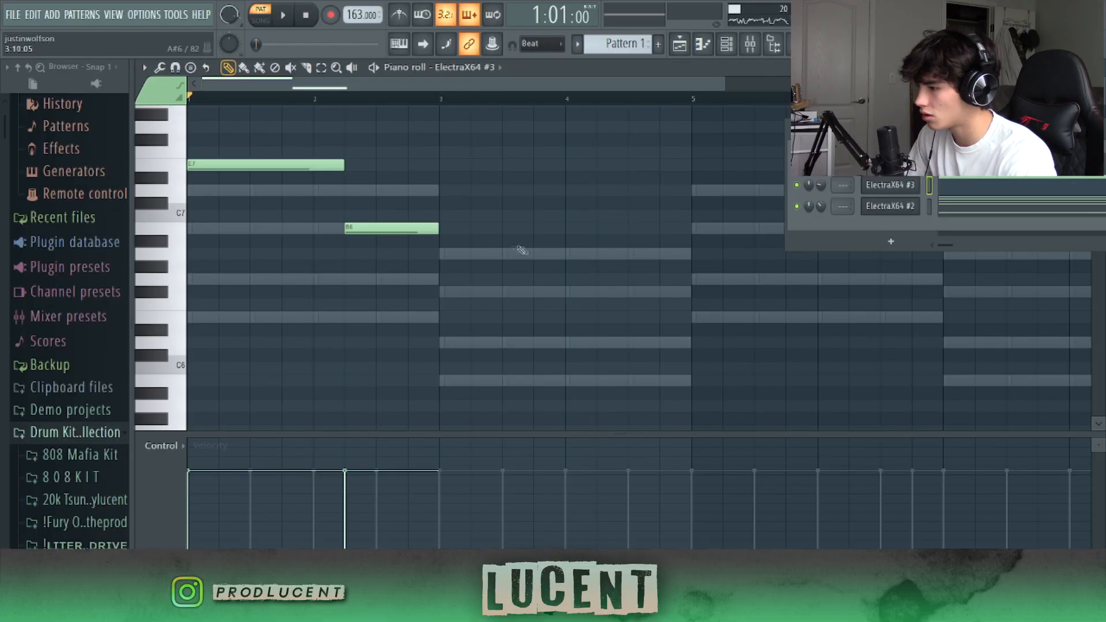
Step: Play the two-note ElectraX64 #3 melody and duplicate it to cover the following bars of the pattern
{"action": "key", "text": "space"}
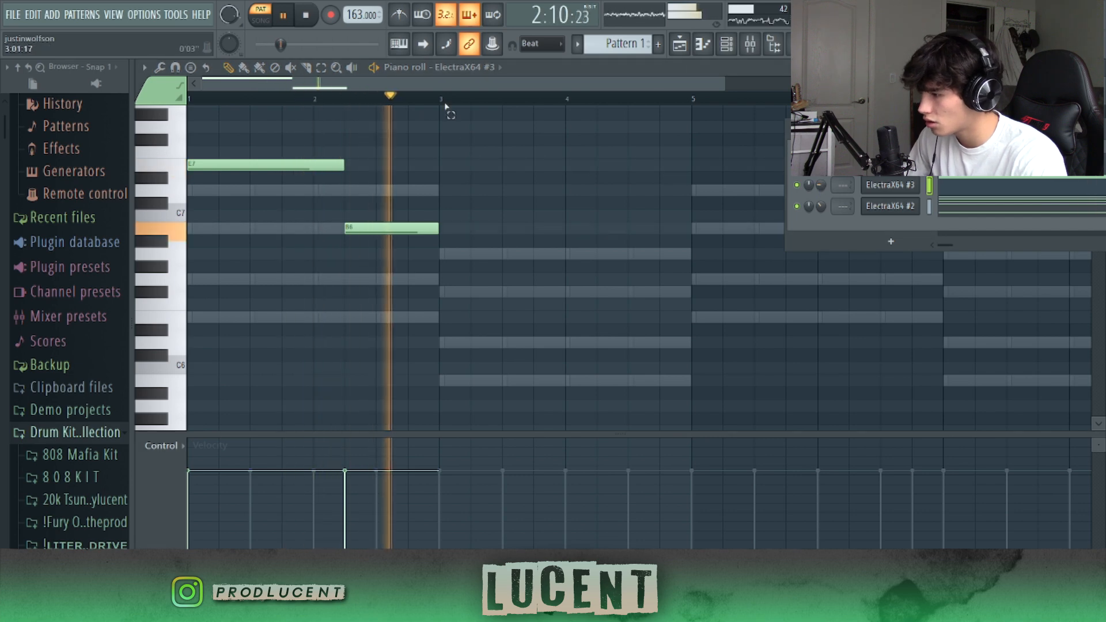
{"action": "key", "text": "ctrl+a"}
{"action": "key", "text": "ctrl+b"}
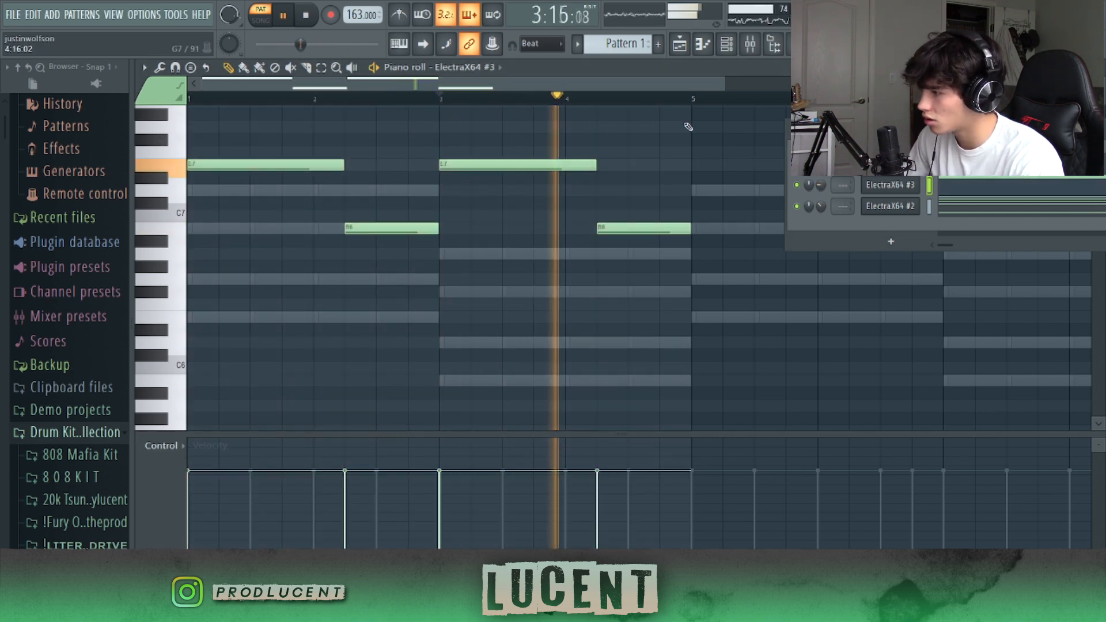
{"action": "key", "text": "ctrl+a"}
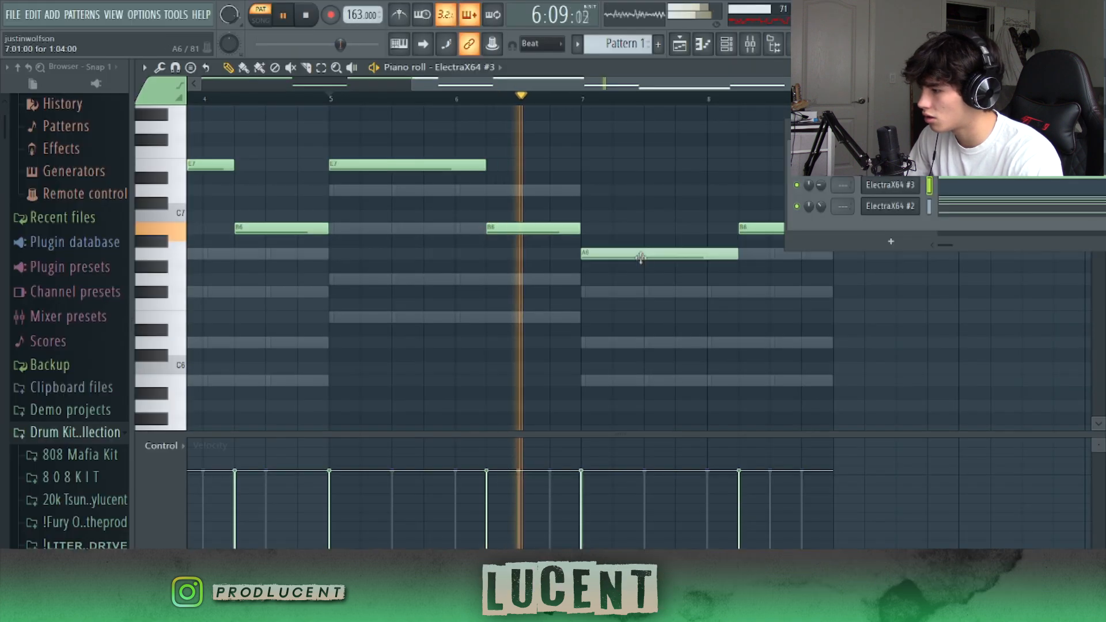
Step: Move the channel rack aside, show the whole melody in the piano roll, and lower the ElectraX64 #3 channel volume
{"action": "left_click_drag", "start_coordinate": [852, 128], "coordinate": [979, 125]}
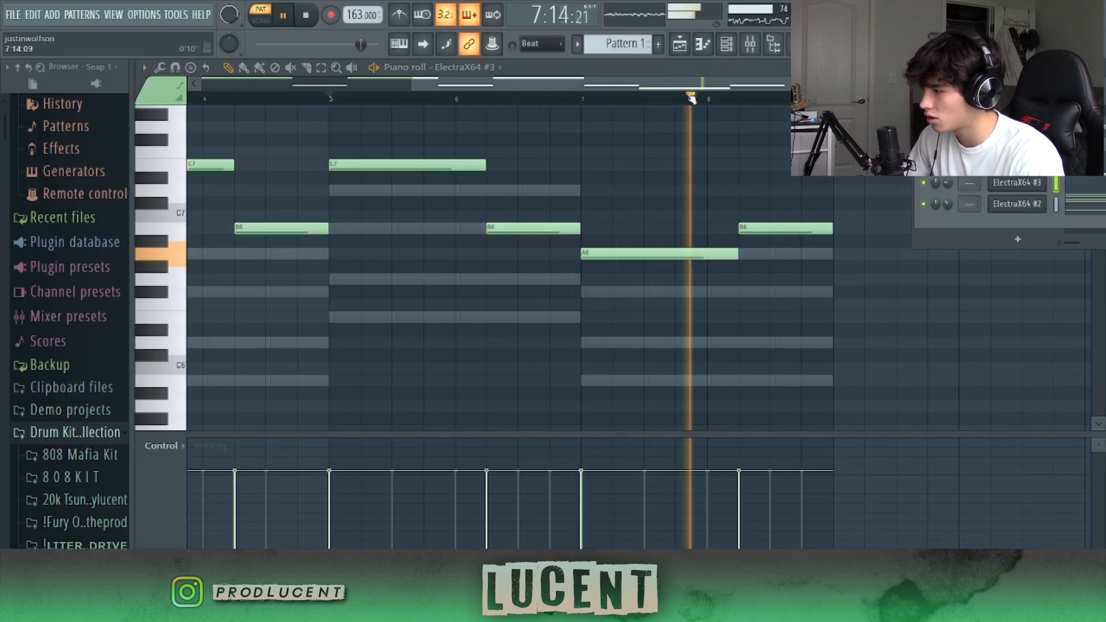
{"action": "left_click_drag", "start_coordinate": [412, 85], "coordinate": [202, 104]}
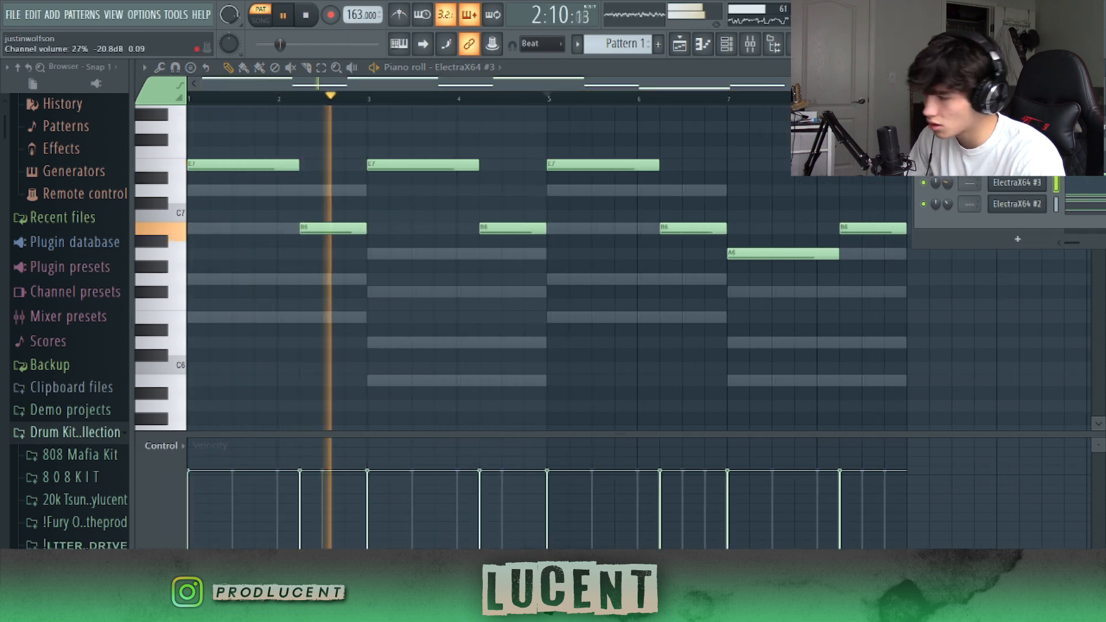
{"action": "left_click_drag", "start_coordinate": [951, 183], "coordinate": [951, 189]}
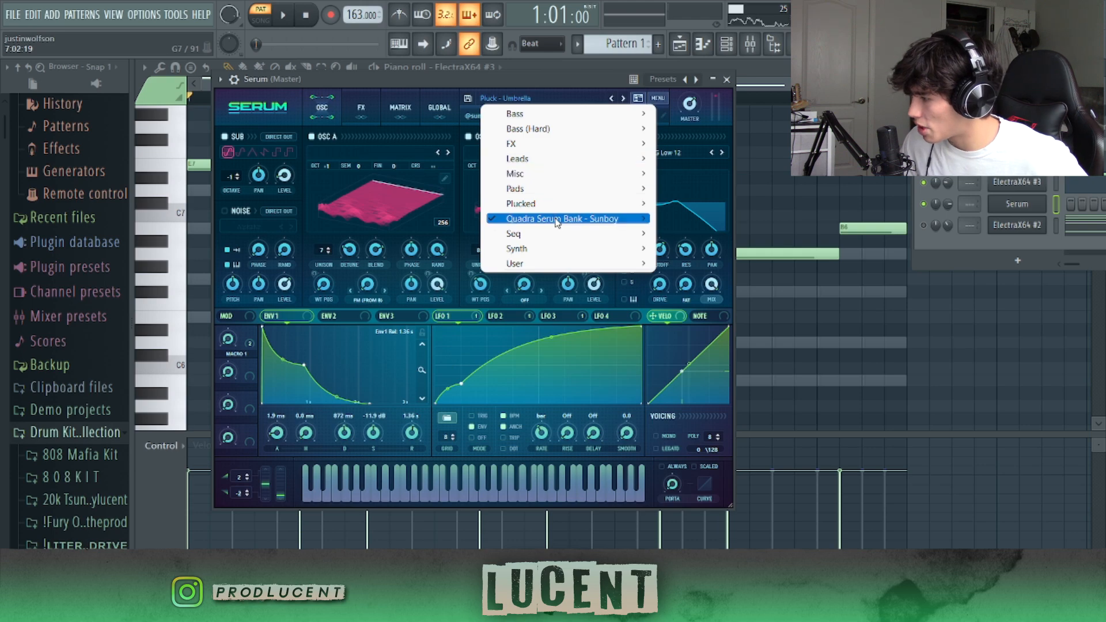
Step: Audition lead presets from the Quadra Serum Bank - Sunboy in Serum
{"action": "mouse_move", "coordinate": [639, 219]}
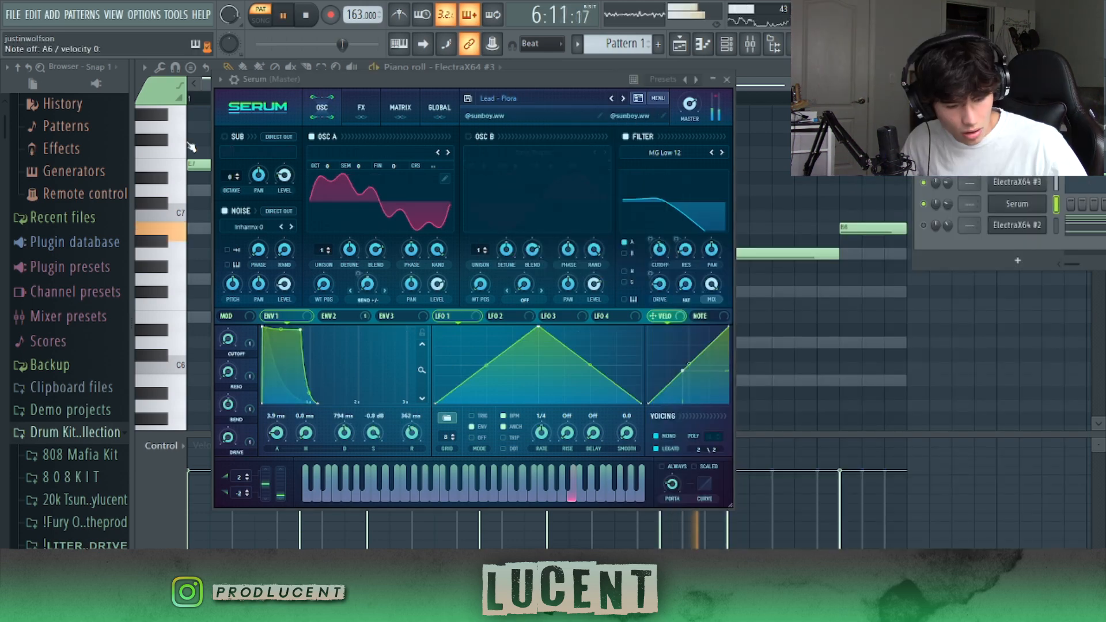
{"action": "left_click", "coordinate": [624, 99]}
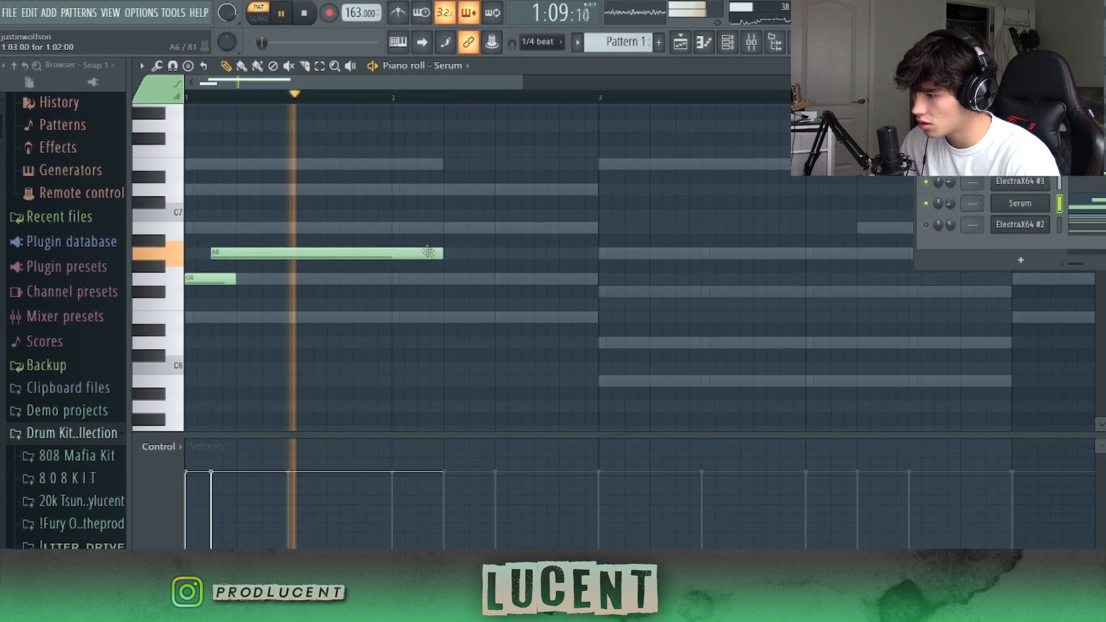
Step: Add a two-beat B6 note from beat 2 of bar 2 and an E6 note on the bar's last beat in Serum
{"action": "left_click", "coordinate": [445, 227]}
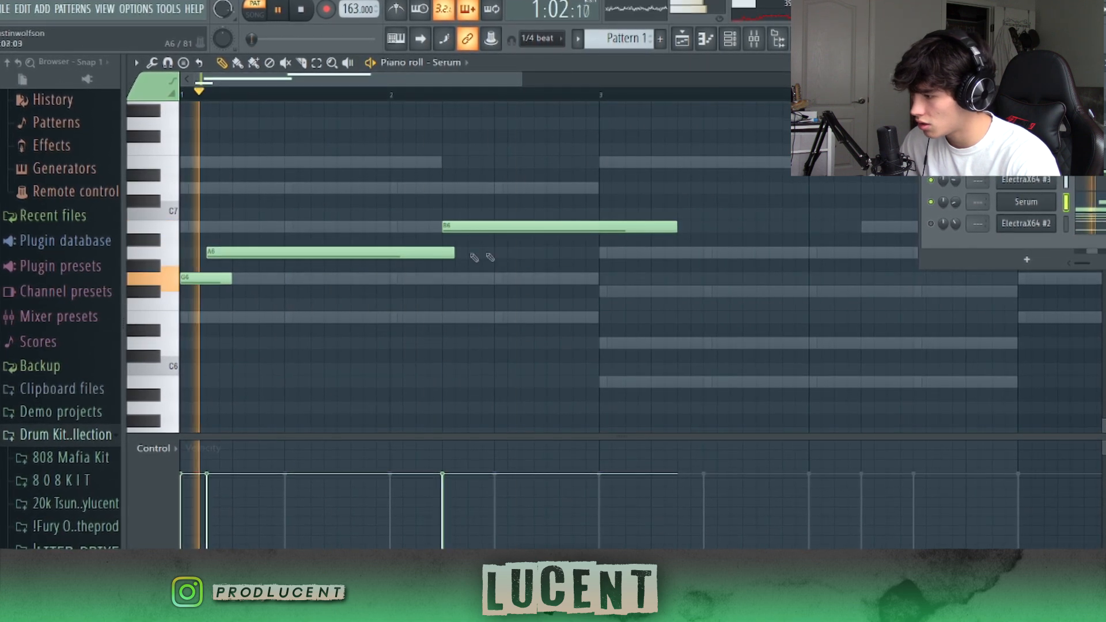
{"action": "left_click_drag", "start_coordinate": [678, 227], "coordinate": [547, 227]}
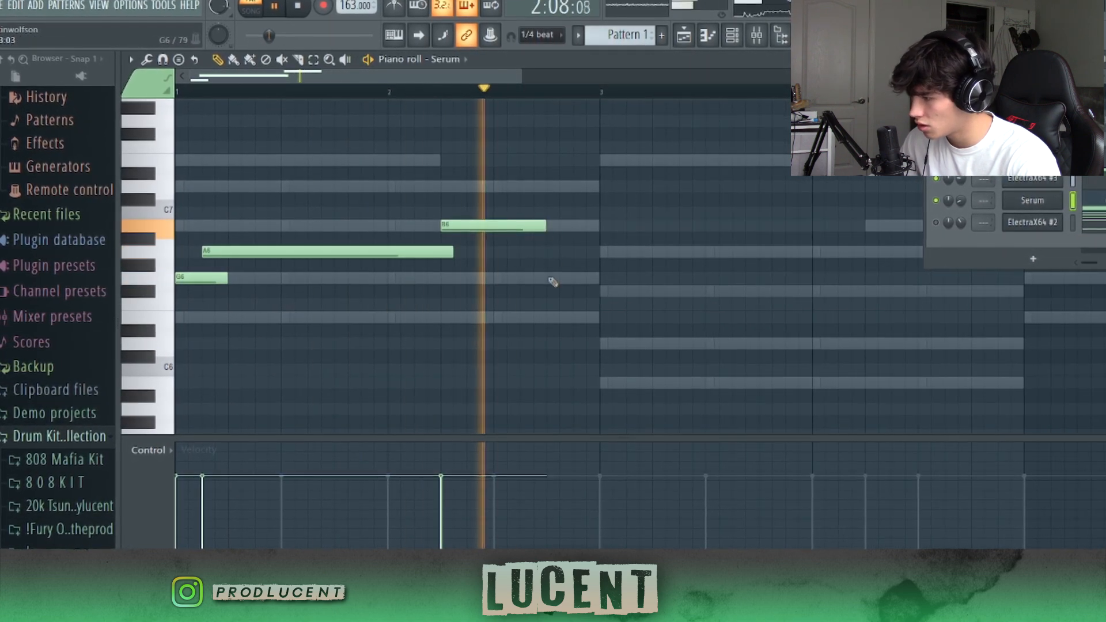
{"action": "left_click", "coordinate": [548, 318]}
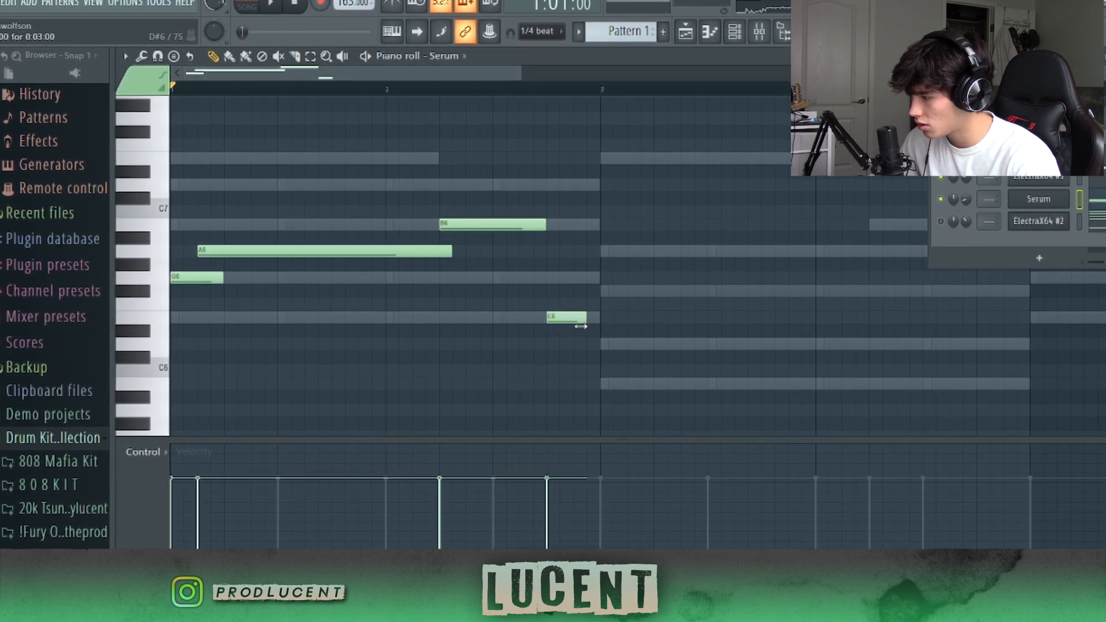
Step: Duplicate the whole two-bar Serum phrase into bars 3 and 4
{"action": "key", "text": "ctrl+a"}
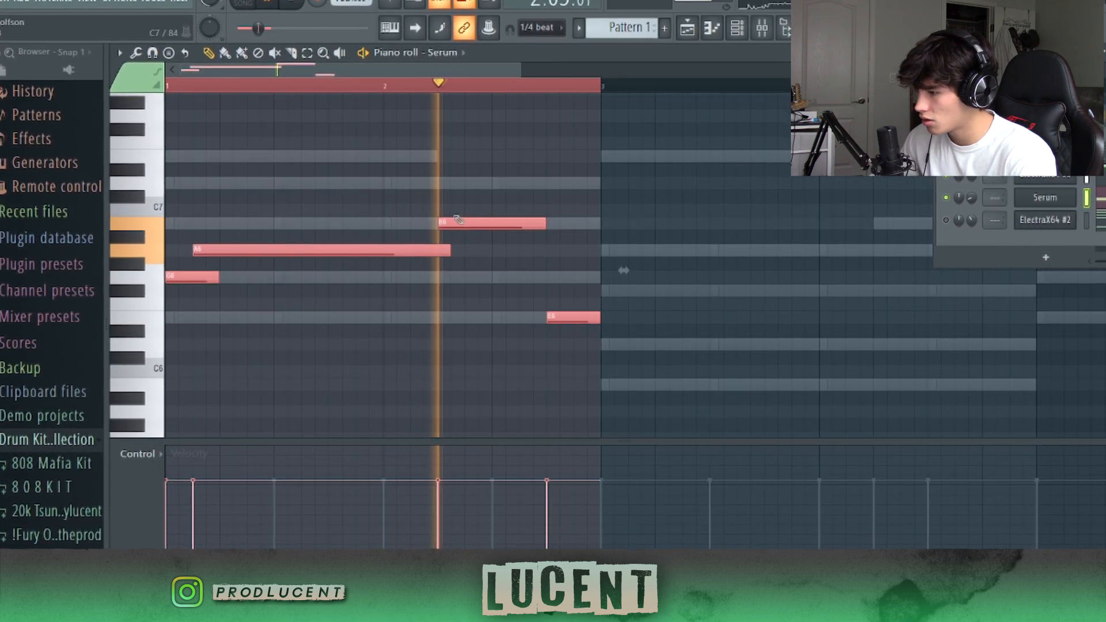
{"action": "key", "text": "ctrl+b"}
{"action": "key", "text": "ctrl+d"}
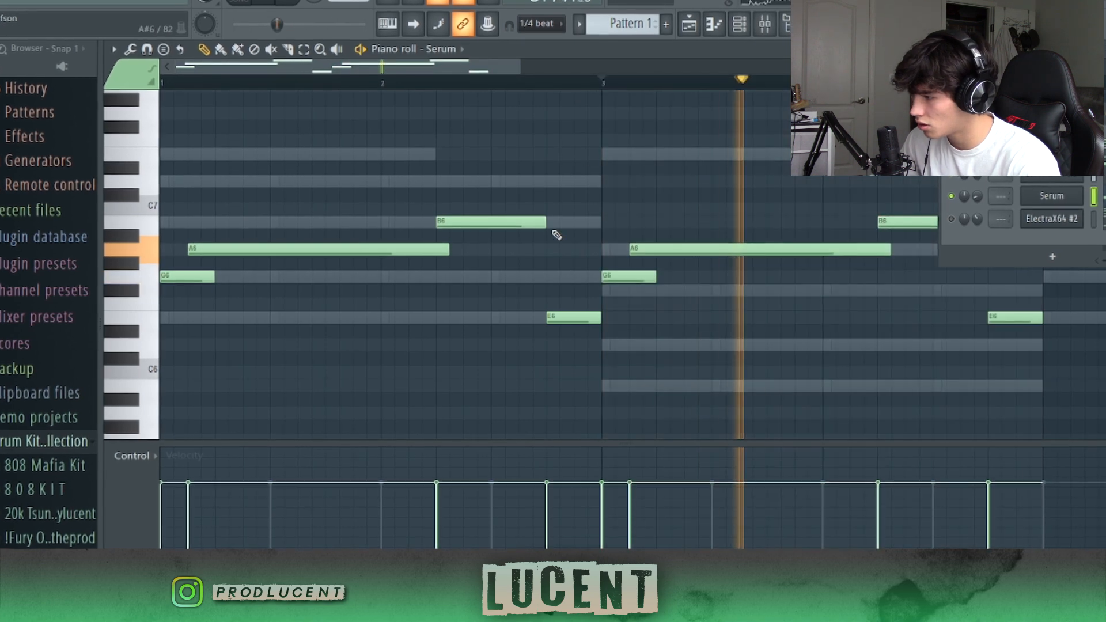
Step: Replay from bar 2 and lengthen the first phrase's closing B6 and E6 notes so they overlap the notes that follow
{"action": "left_click", "coordinate": [411, 83]}
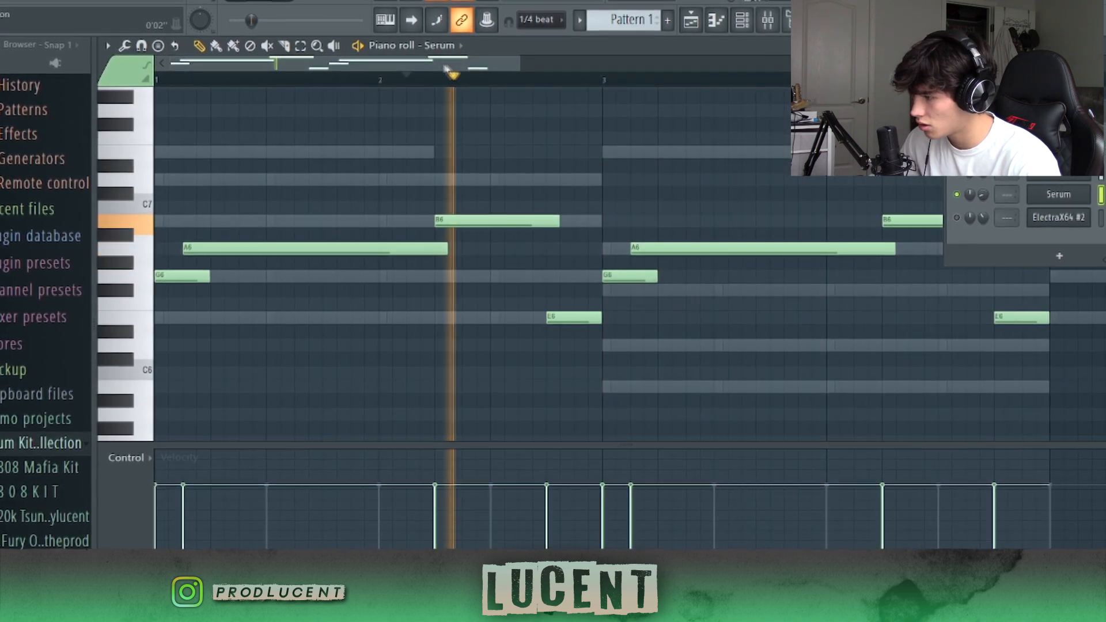
{"action": "scroll", "coordinate": [524, 350], "scroll_direction": "right", "scroll_amount": 2}
{"action": "left_click_drag", "start_coordinate": [497, 316], "coordinate": [516, 317]}
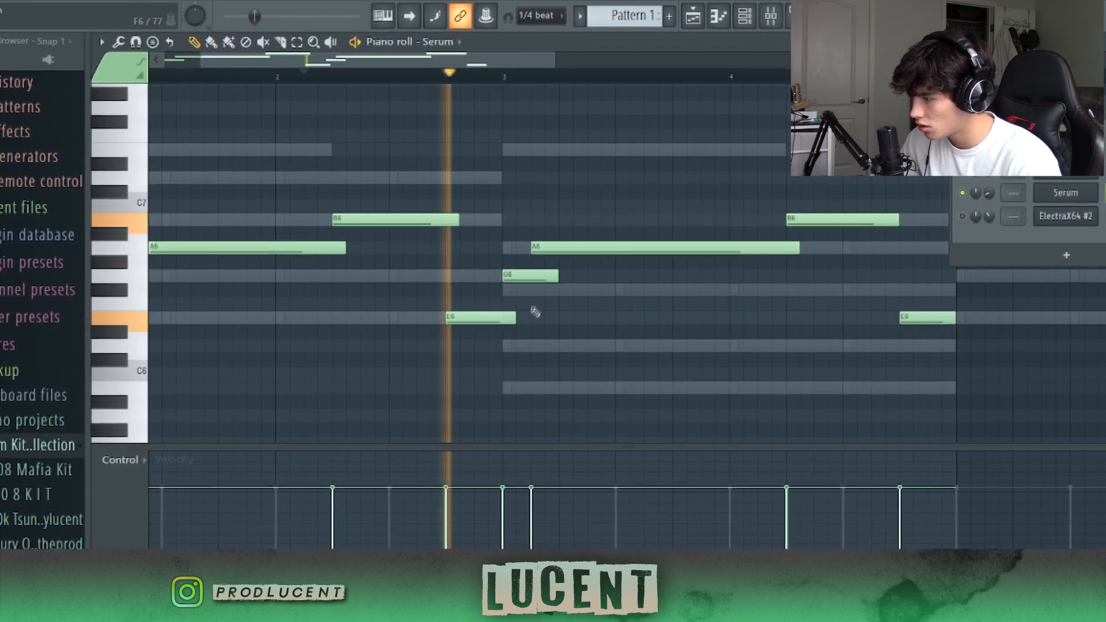
Step: Review the Serum lead through the following bars, stop playback and reposition the channel rack
{"action": "left_click_drag", "start_coordinate": [502, 64], "coordinate": [568, 64]}
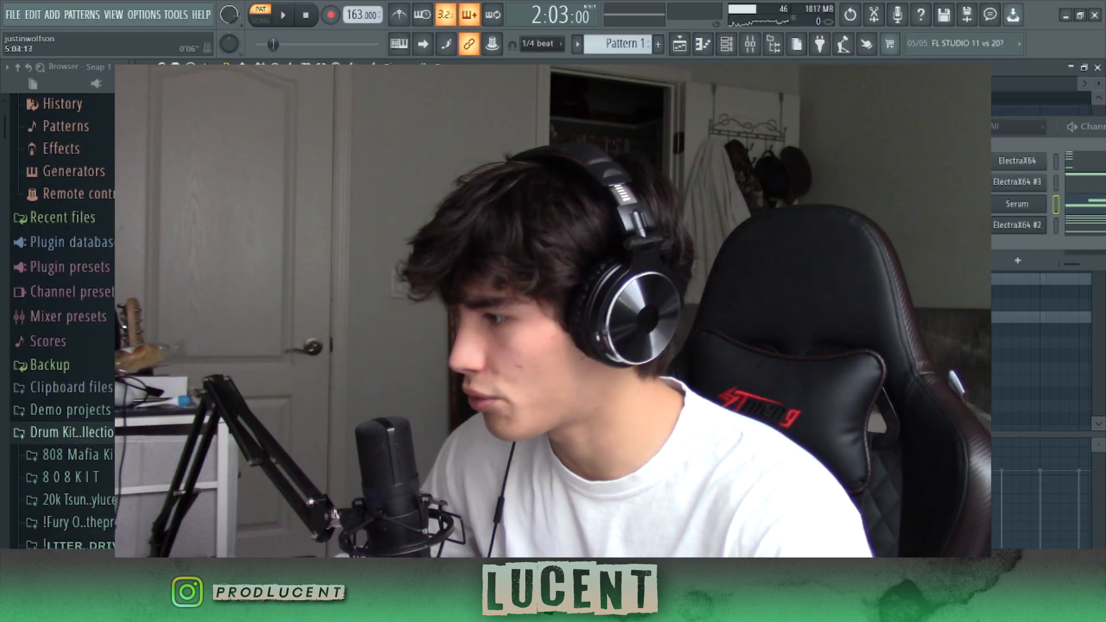
{"action": "left_click", "coordinate": [303, 16]}
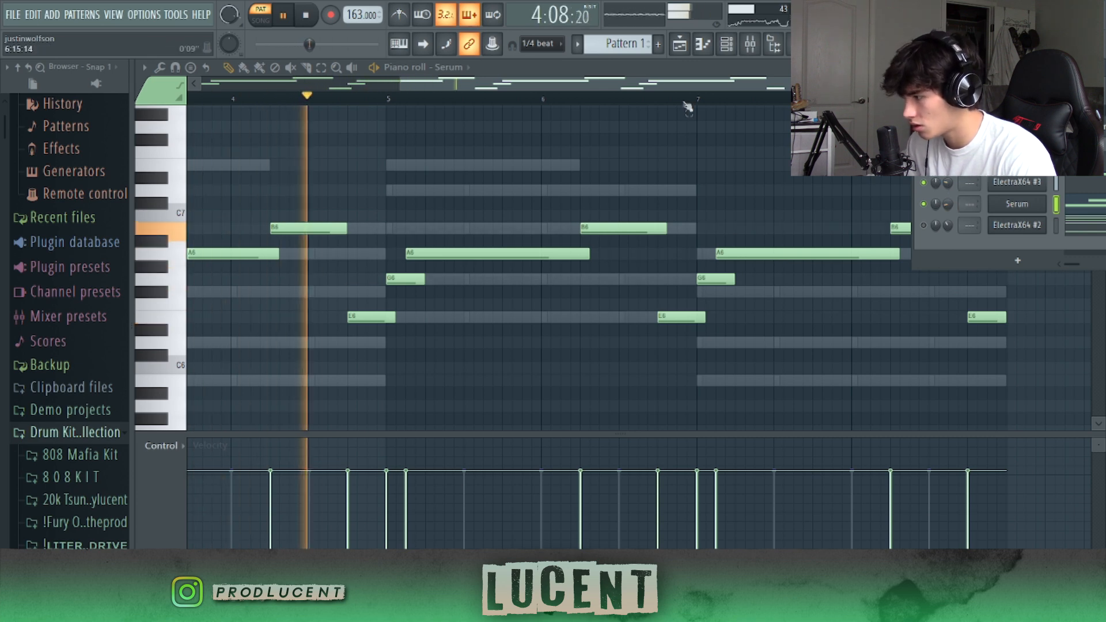
{"action": "left_click_drag", "start_coordinate": [965, 125], "coordinate": [909, 105]}
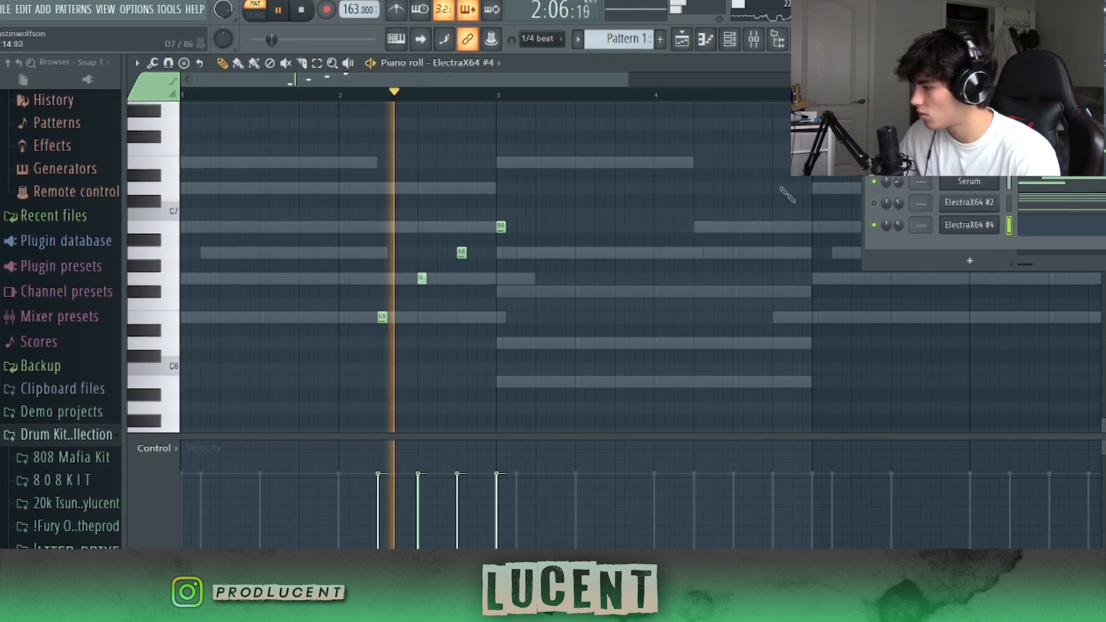
Step: Copy the rising E6, G6, A6, B6 run in ElectraX64 #4 two bars on and repeat it across the eight-bar pattern
{"action": "left_click_drag", "start_coordinate": [560, 141], "coordinate": [264, 303]}
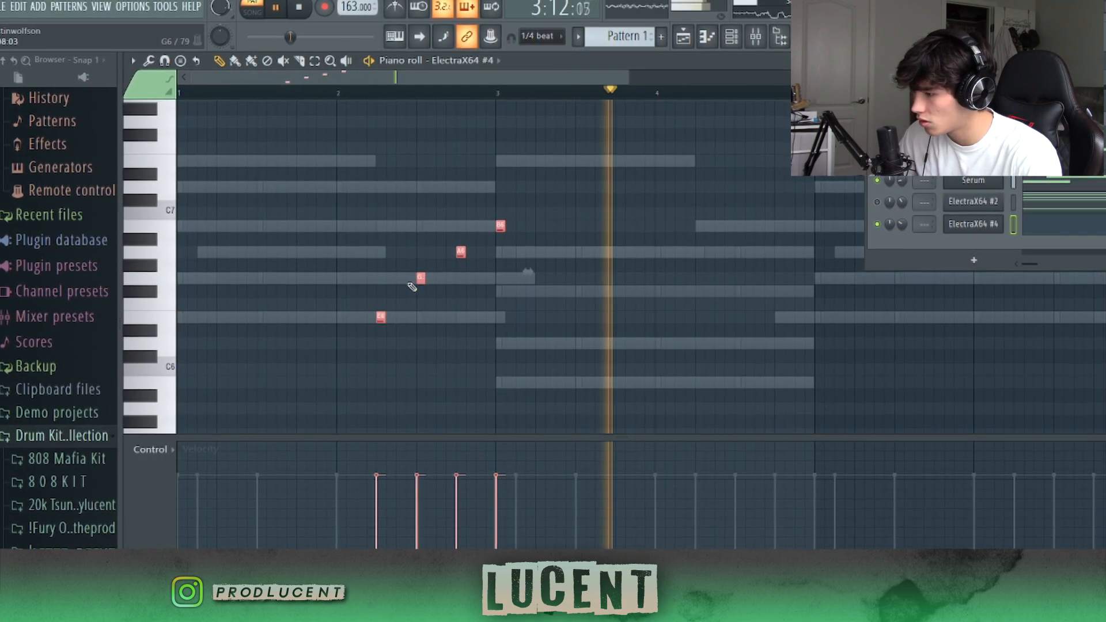
{"action": "left_click_drag", "start_coordinate": [419, 279], "coordinate": [738, 297]}
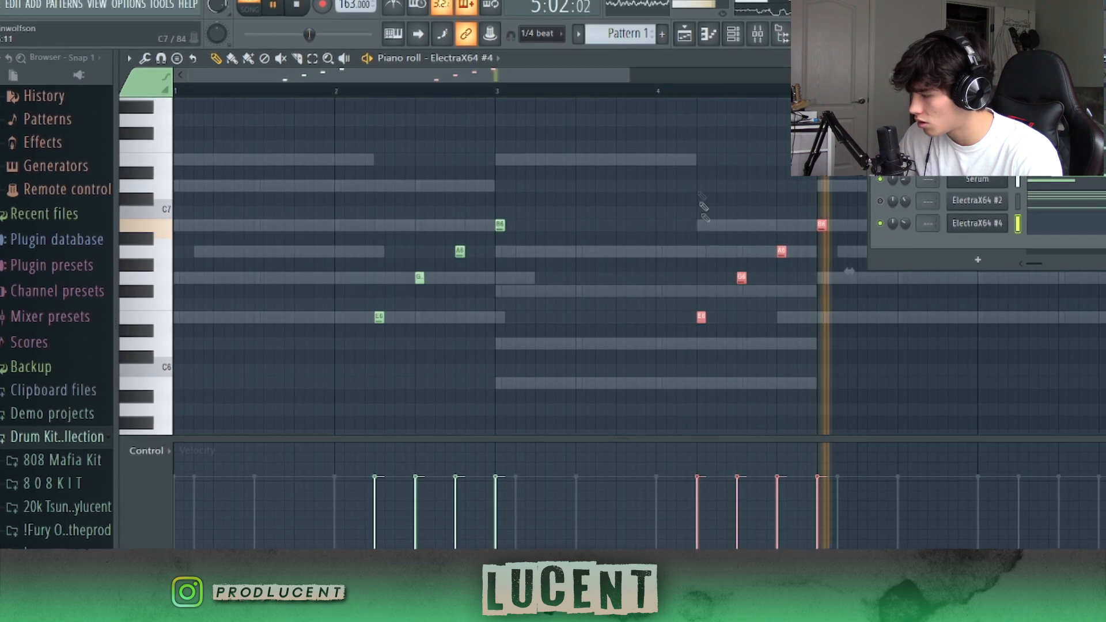
{"action": "key", "text": "ctrl+a"}
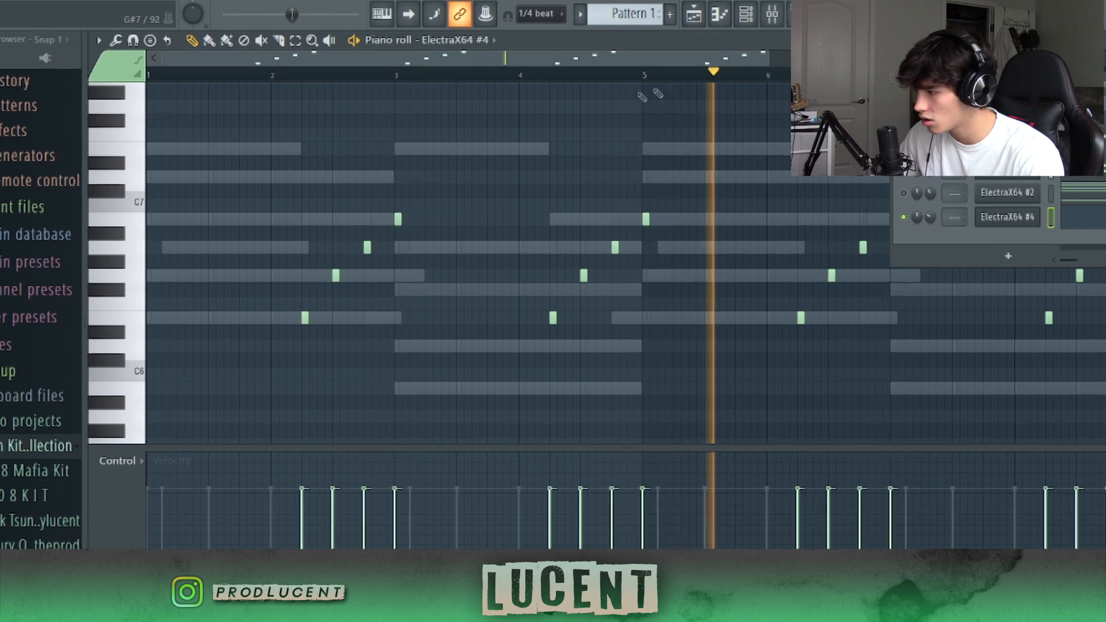
{"action": "left_click_drag", "start_coordinate": [768, 59], "coordinate": [957, 59]}
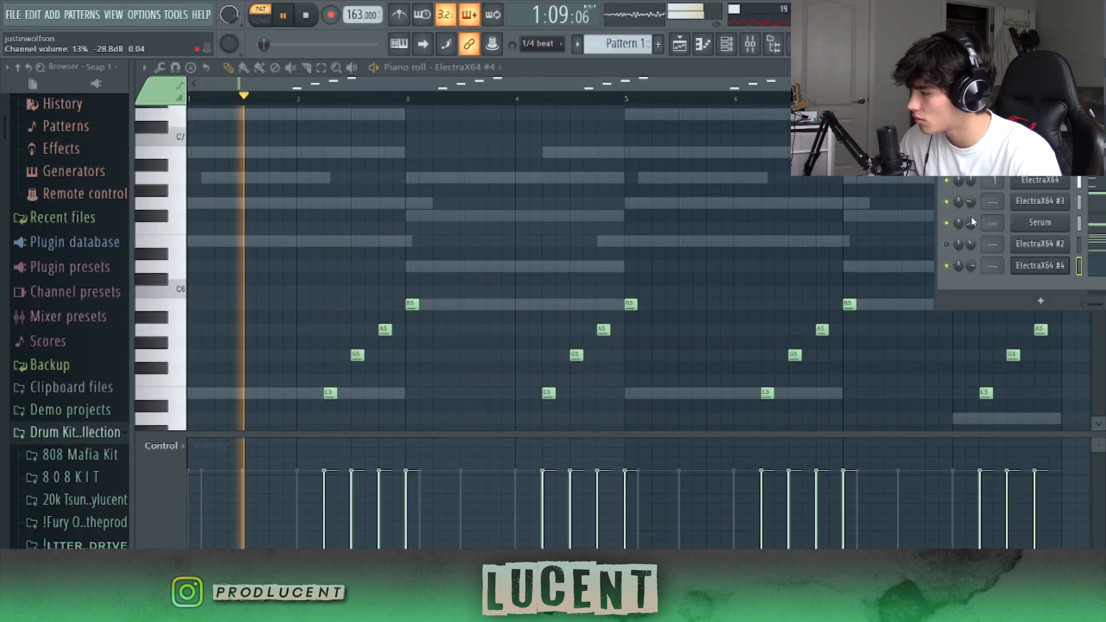
Step: Run the macro that switches smart disable for all plugins, and move the channel rack clear of the webcam area
{"action": "left_click", "coordinate": [175, 15]}
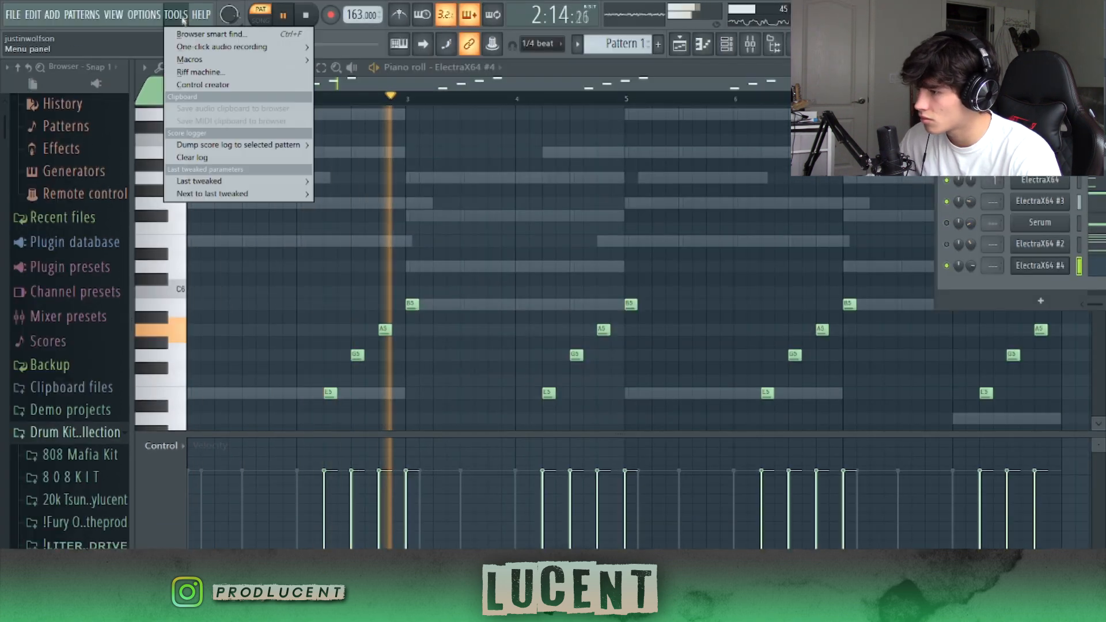
{"action": "mouse_move", "coordinate": [190, 59]}
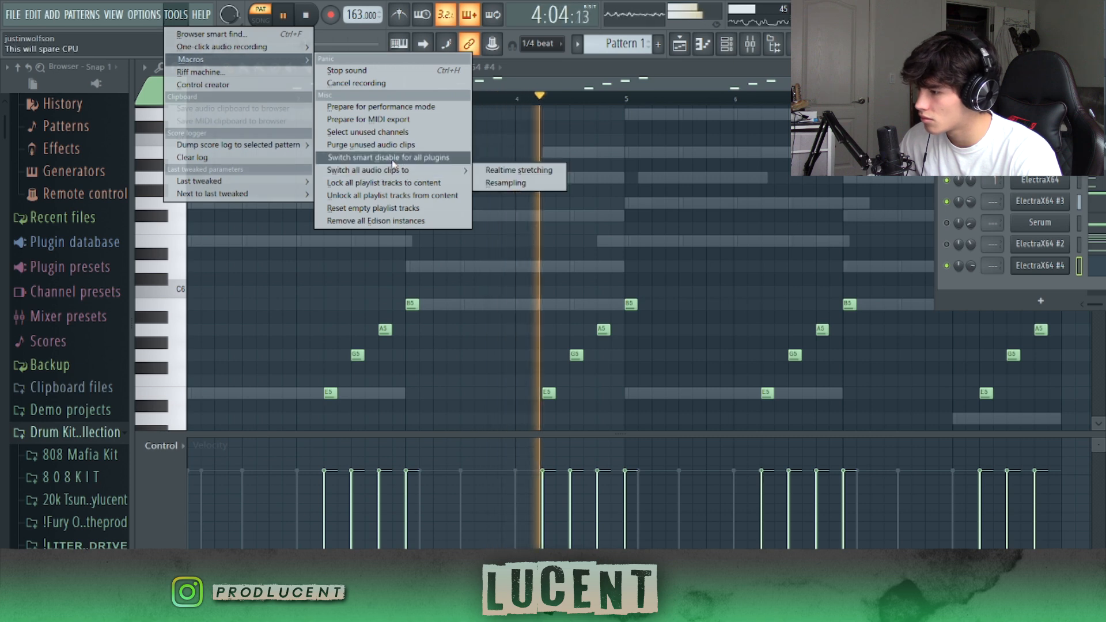
{"action": "left_click", "coordinate": [390, 157]}
{"action": "left_click_drag", "start_coordinate": [989, 151], "coordinate": [555, 98]}
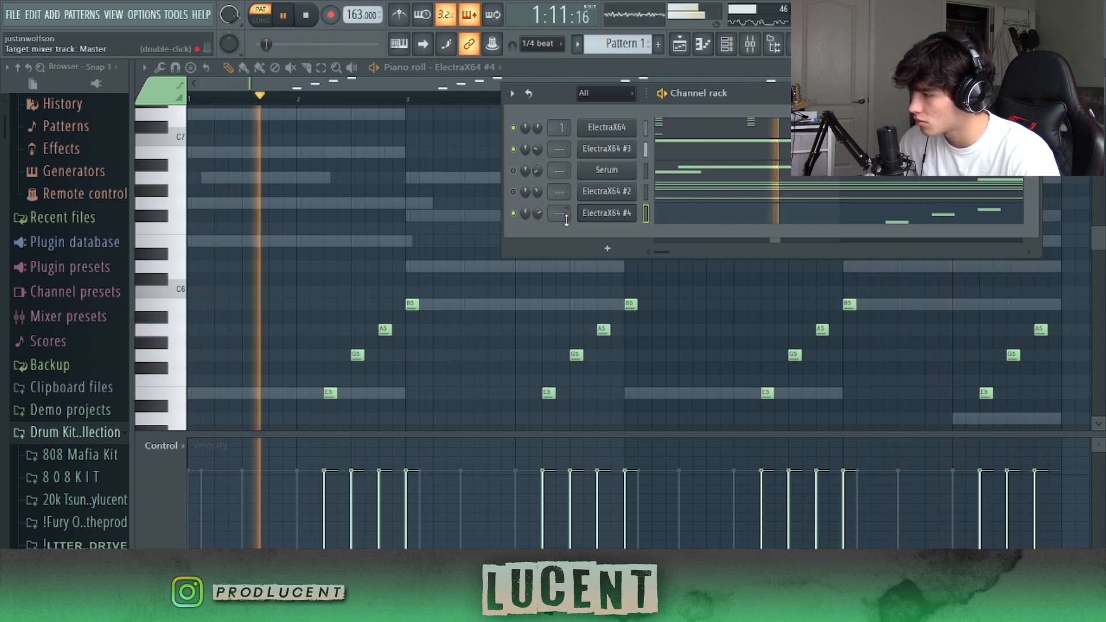
{"action": "left_click", "coordinate": [308, 18]}
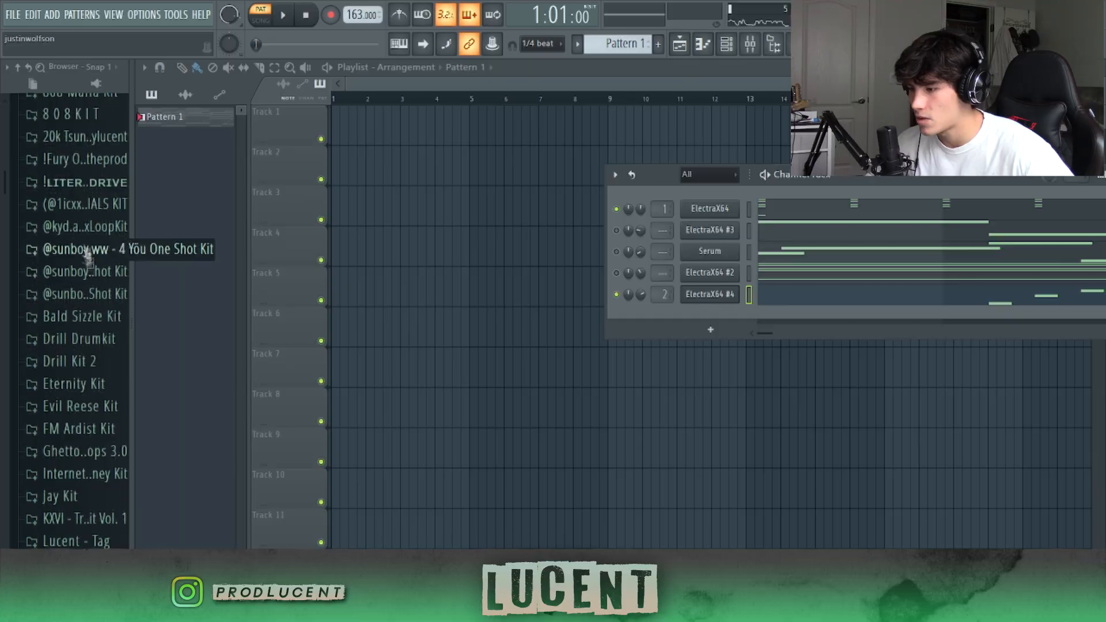
Step: Load hi-hat samples from the !LITER..DRIVE kit's [Hi hats] folder and open its [Claps] folder
{"action": "left_click", "coordinate": [106, 183]}
{"action": "left_click", "coordinate": [94, 211]}
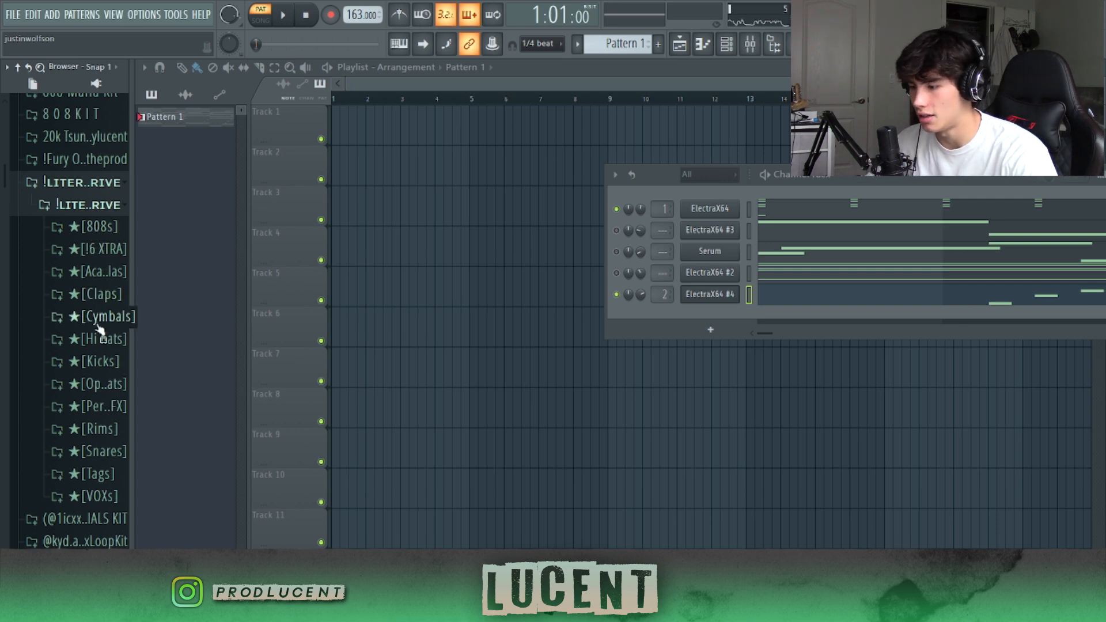
{"action": "left_click", "coordinate": [118, 327]}
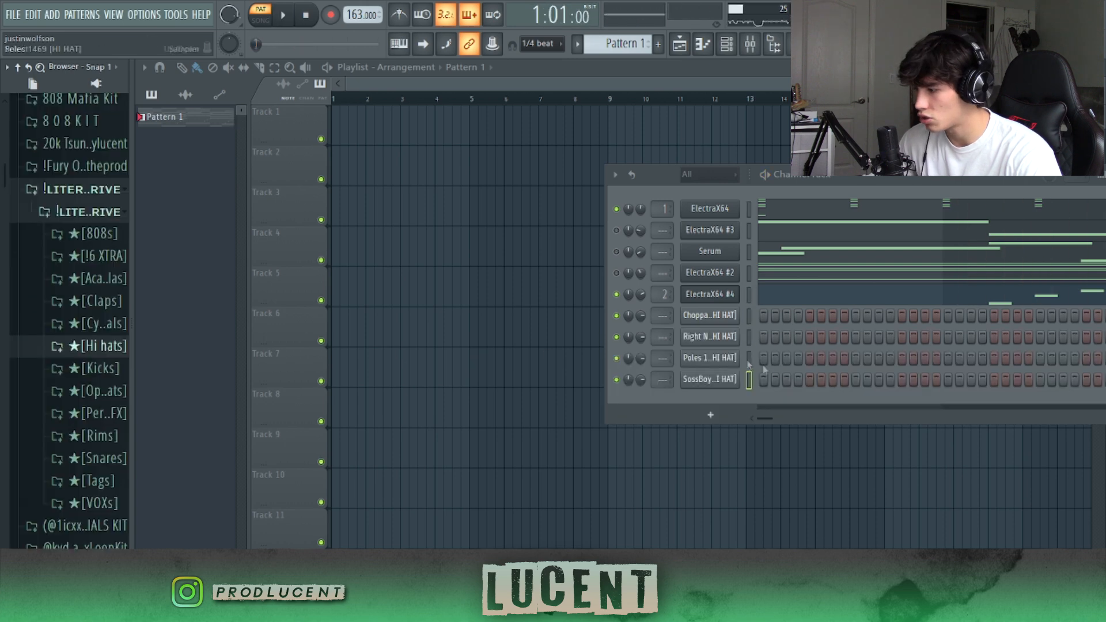
{"action": "left_click", "coordinate": [87, 306]}
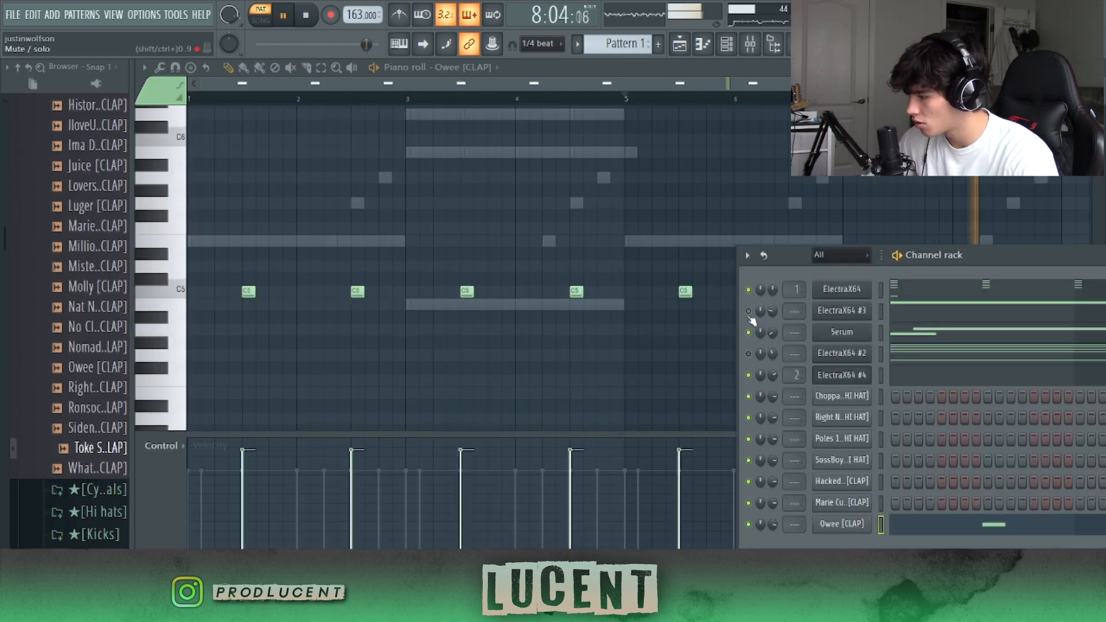
Step: Fill the Choppa Wont Miss 2 [HI HAT] channel on every second step and open it in the piano roll
{"action": "right_click", "coordinate": [846, 397]}
{"action": "left_click", "coordinate": [1024, 438]}
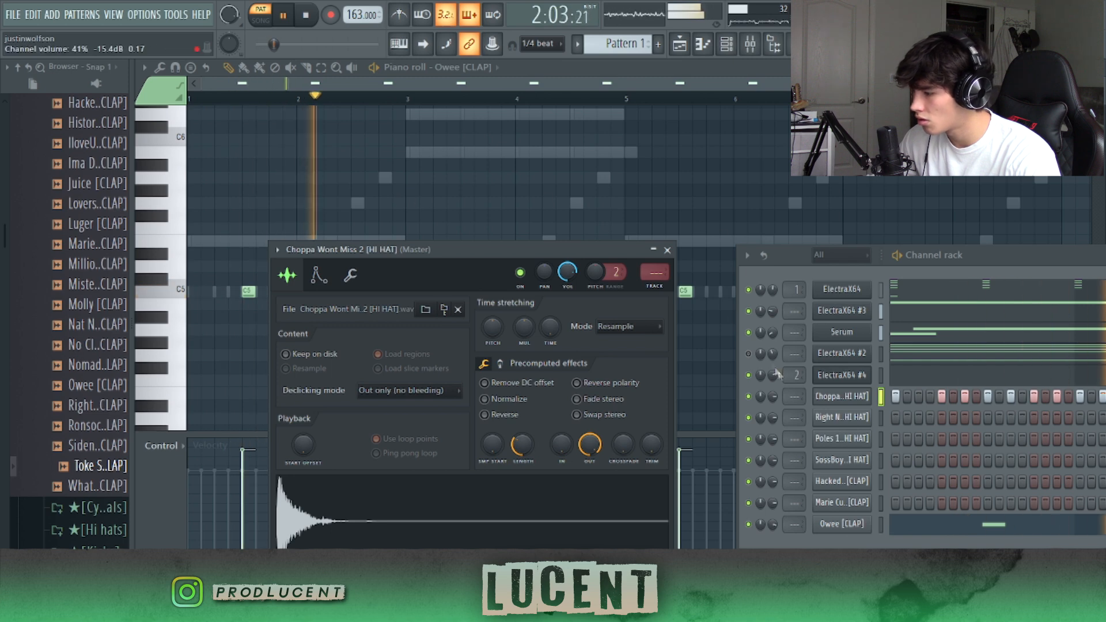
{"action": "right_click", "coordinate": [847, 396]}
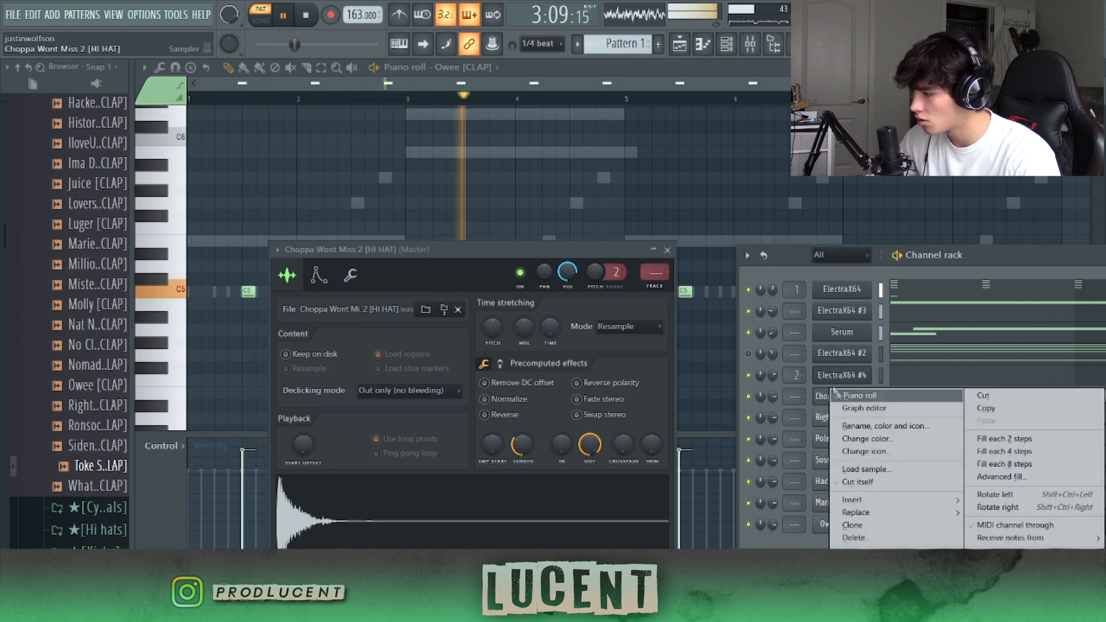
{"action": "left_click", "coordinate": [858, 395]}
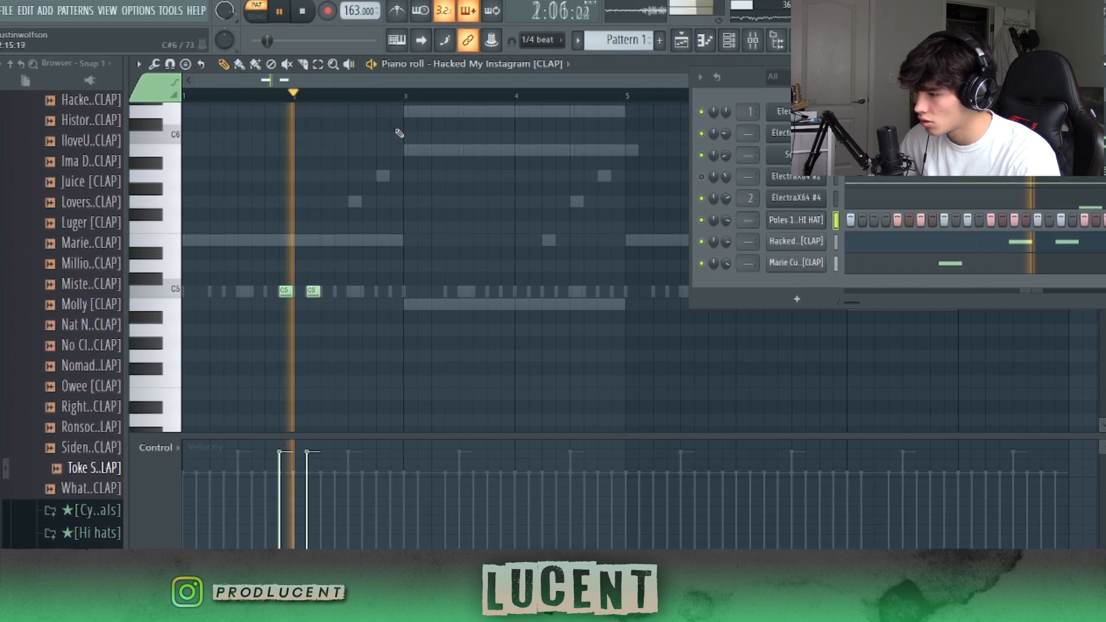
Step: Add a C5 hit early in bar 4 for the Hacked My Instagram clap and duplicate the four-bar pattern into bars 5 to 8
{"action": "left_click", "coordinate": [539, 290]}
{"action": "left_click_drag", "start_coordinate": [628, 94], "coordinate": [35, 271]}
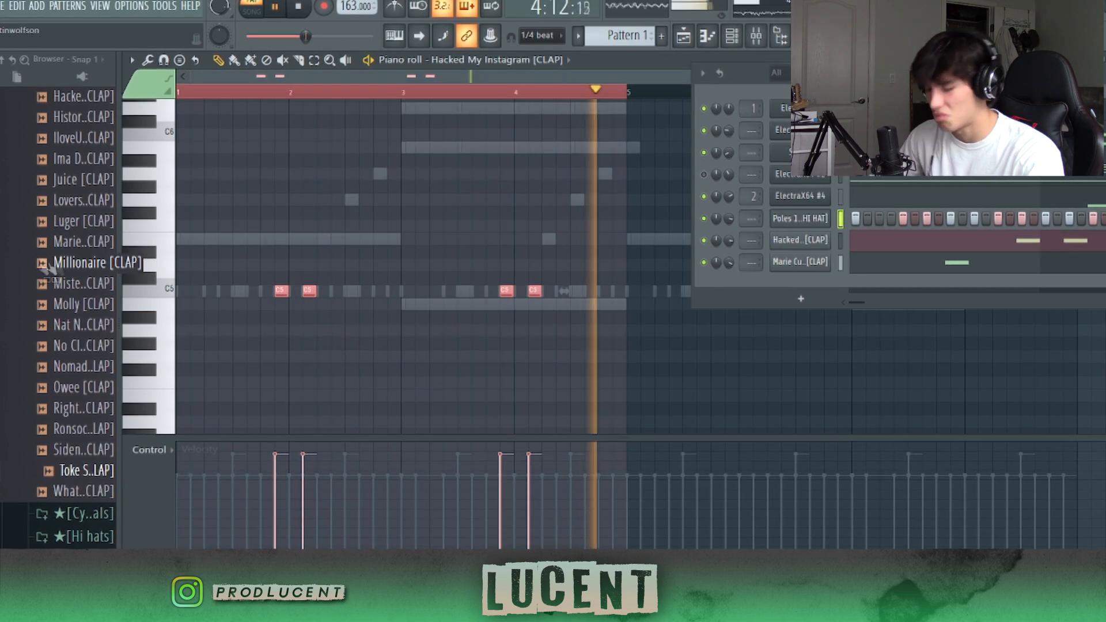
{"action": "key", "text": "ctrl+b"}
{"action": "left_click", "coordinate": [653, 95], "text": "ctrl"}
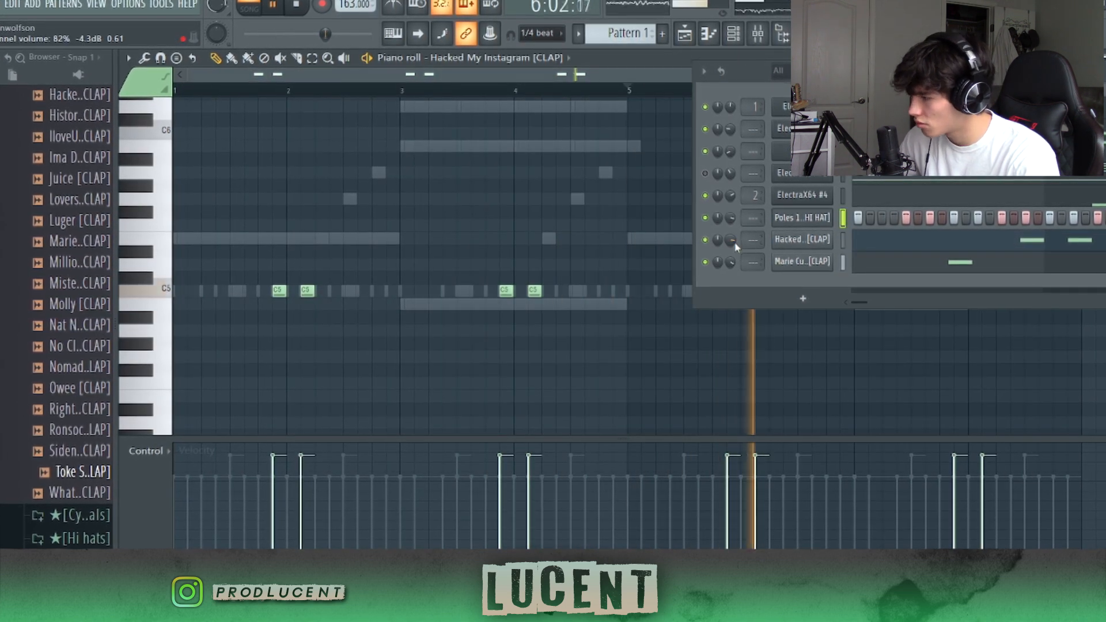
Step: Open the Hacked My Instagram clap's sampler settings and adjust its fade-out
{"action": "left_click", "coordinate": [802, 239]}
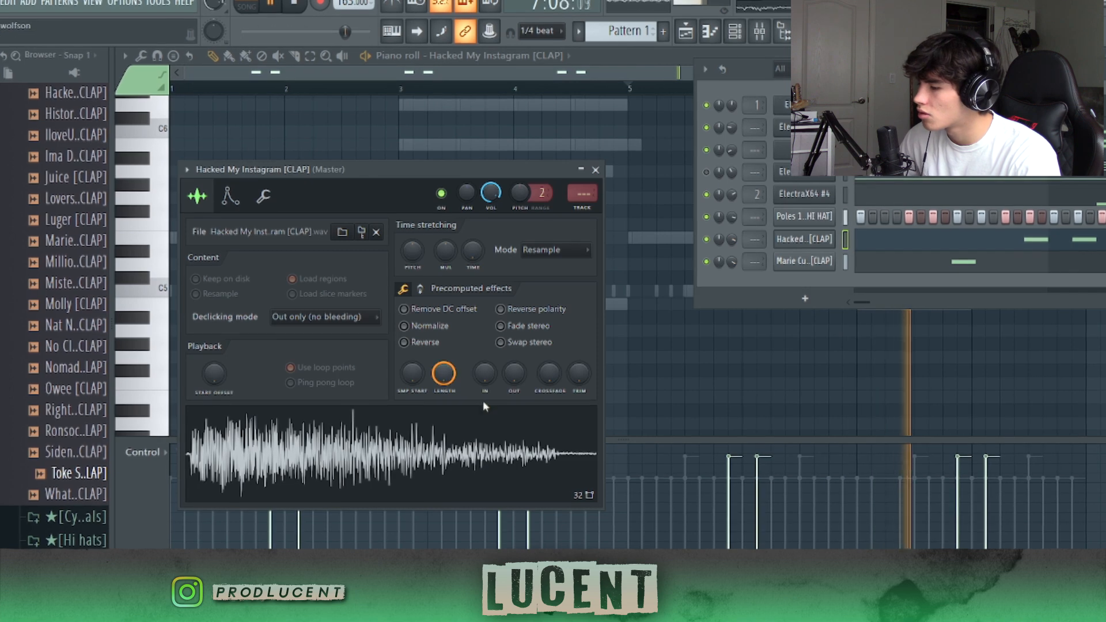
{"action": "left_click_drag", "start_coordinate": [514, 387], "coordinate": [515, 409]}
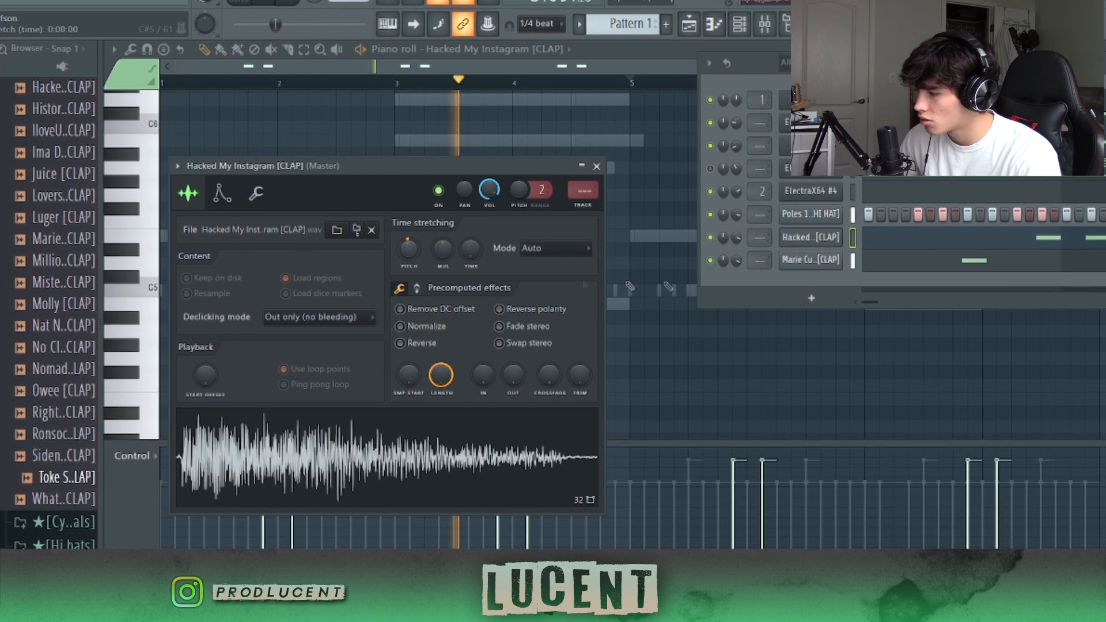
Step: Collapse the [Claps] folder and browse the kit's [!6 XTRA] folder for further drum and FX samples
{"action": "scroll", "coordinate": [35, 311], "scroll_direction": "up", "scroll_amount": 15}
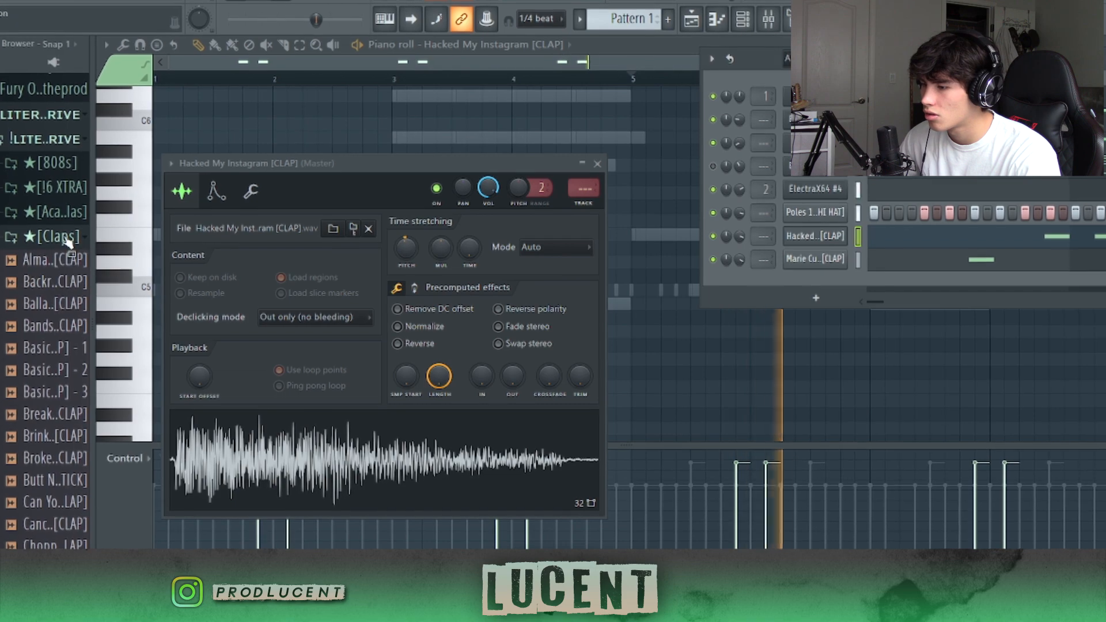
{"action": "left_click", "coordinate": [66, 237]}
{"action": "left_click", "coordinate": [74, 262]}
{"action": "left_click", "coordinate": [77, 260]}
{"action": "left_click", "coordinate": [58, 186]}
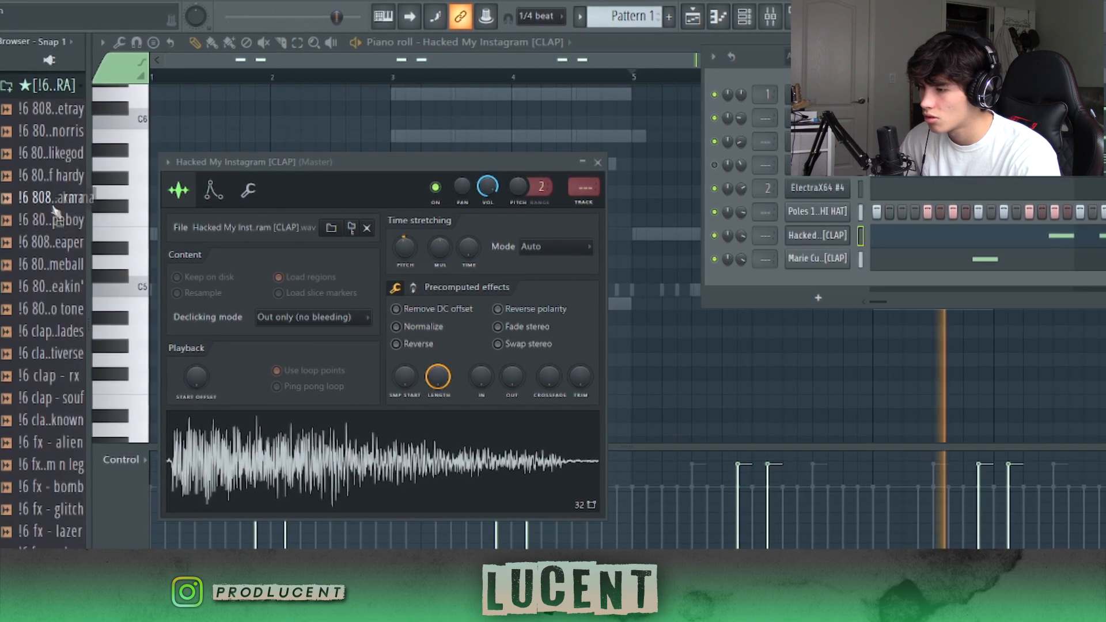
{"action": "scroll", "coordinate": [49, 122], "scroll_direction": "down", "scroll_amount": 6}
{"action": "left_click", "coordinate": [51, 306]}
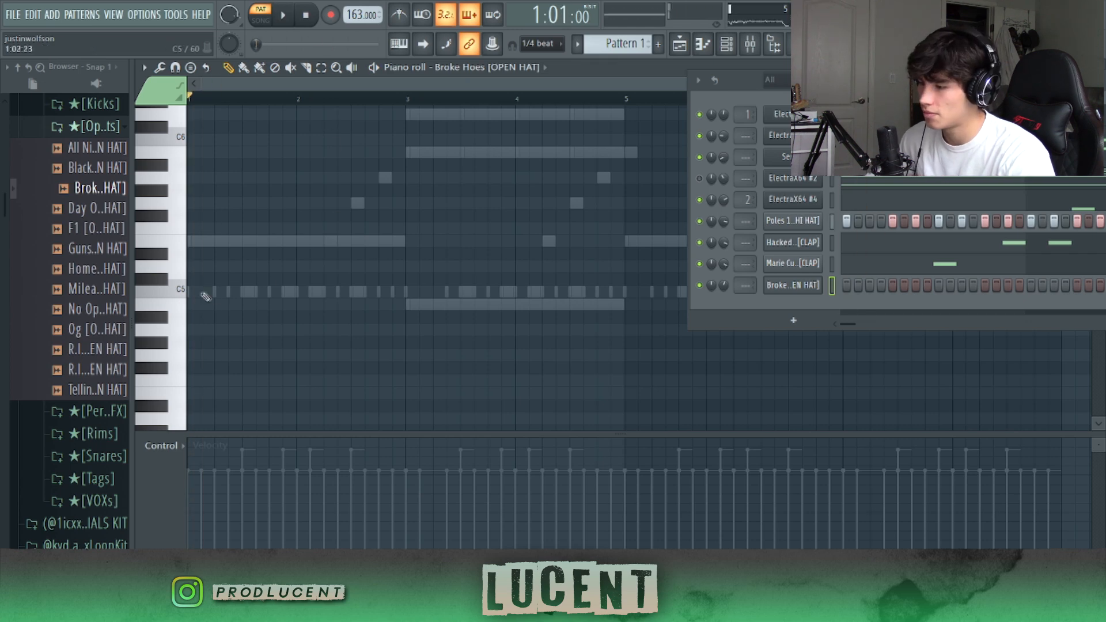
Step: Place C5 hits of the Broke Hoes open hat at the start of bars 1 and 3 and duplicate them into bars 5 to 8
{"action": "left_click", "coordinate": [195, 293]}
{"action": "left_click", "coordinate": [410, 291]}
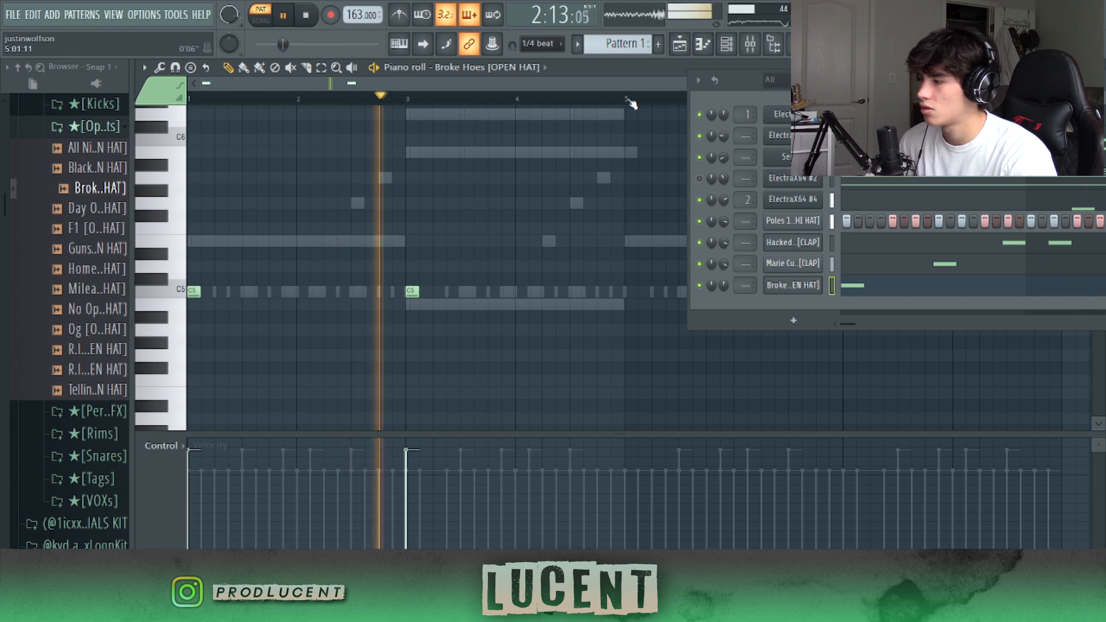
{"action": "key", "text": "ctrl+a"}
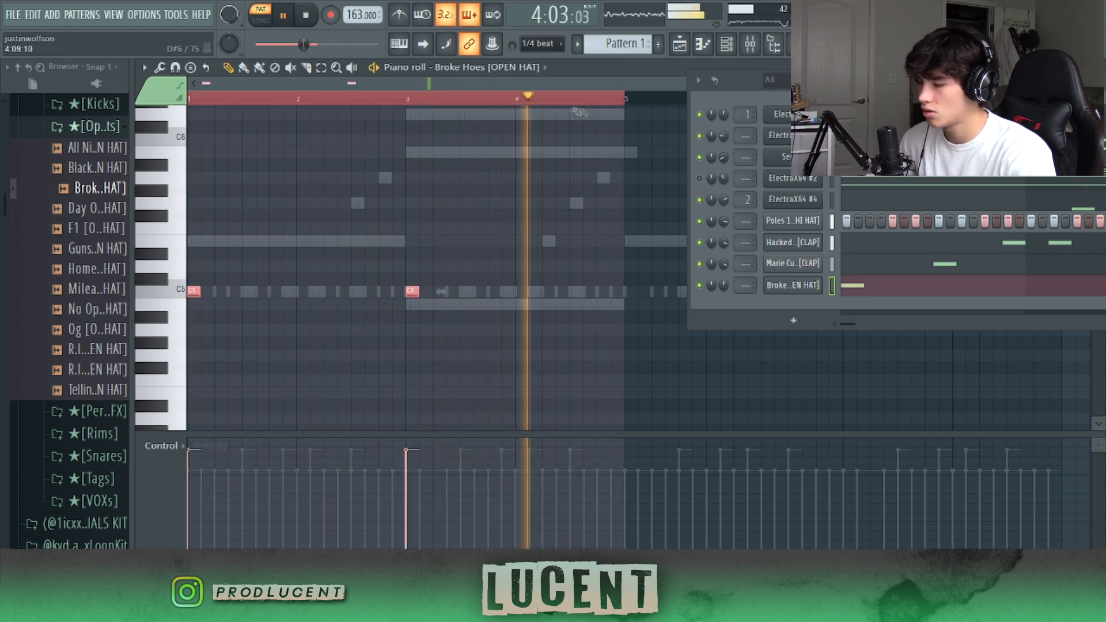
{"action": "key", "text": "ctrl+b"}
{"action": "double_click", "coordinate": [643, 101]}
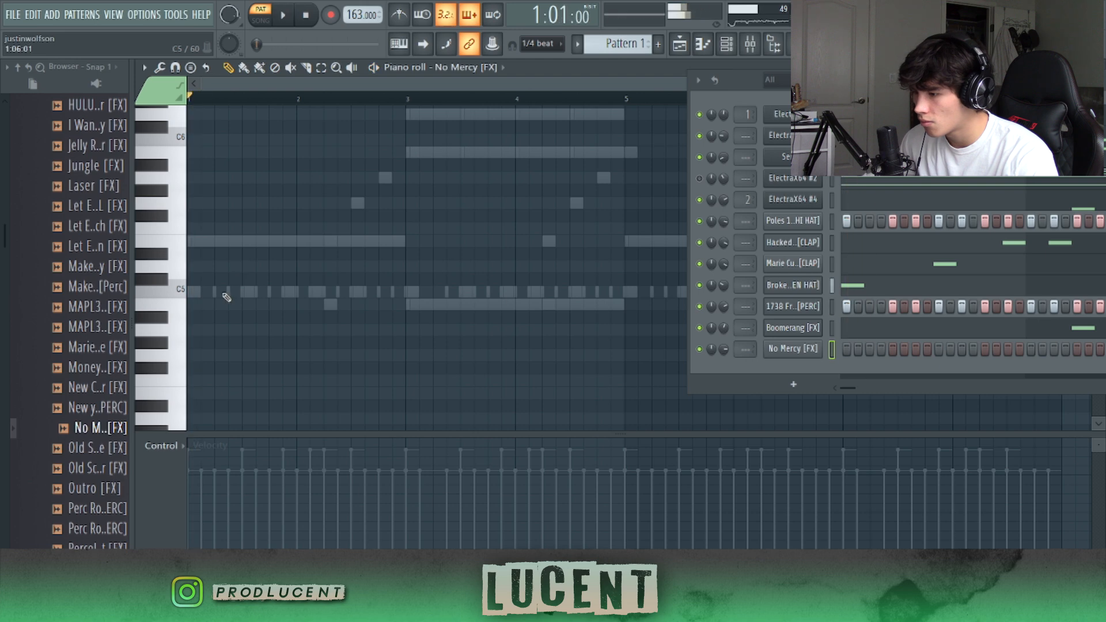
Step: Place a C5 No Mercy [FX] hit on beat 2 of bar 1 and give the sample a quick fade-out of about 15%
{"action": "left_click", "coordinate": [221, 291]}
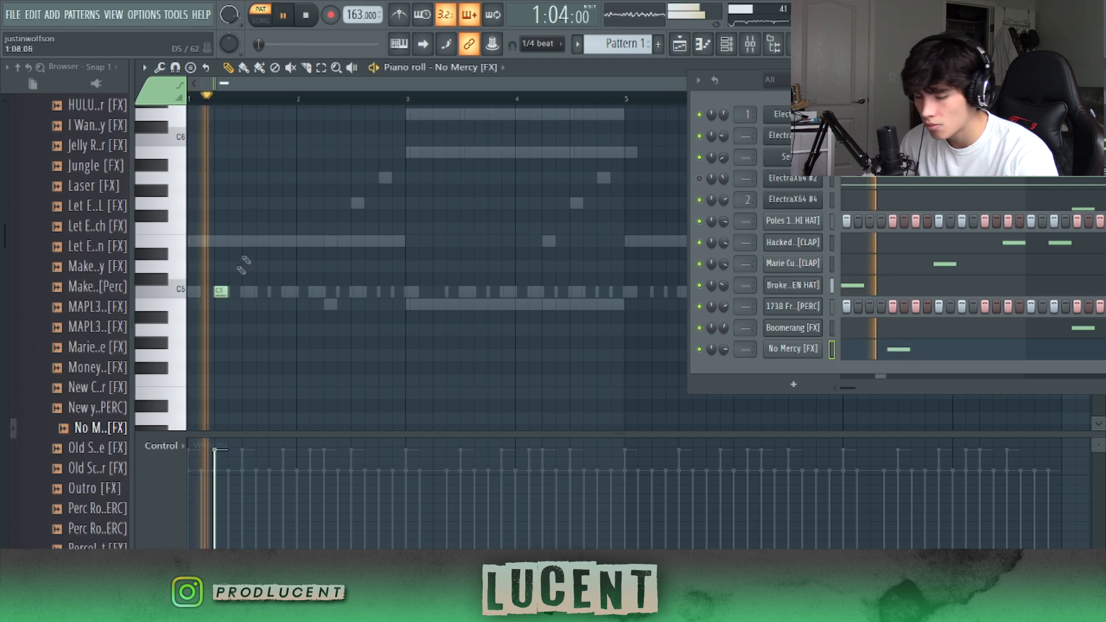
{"action": "left_click", "coordinate": [794, 351]}
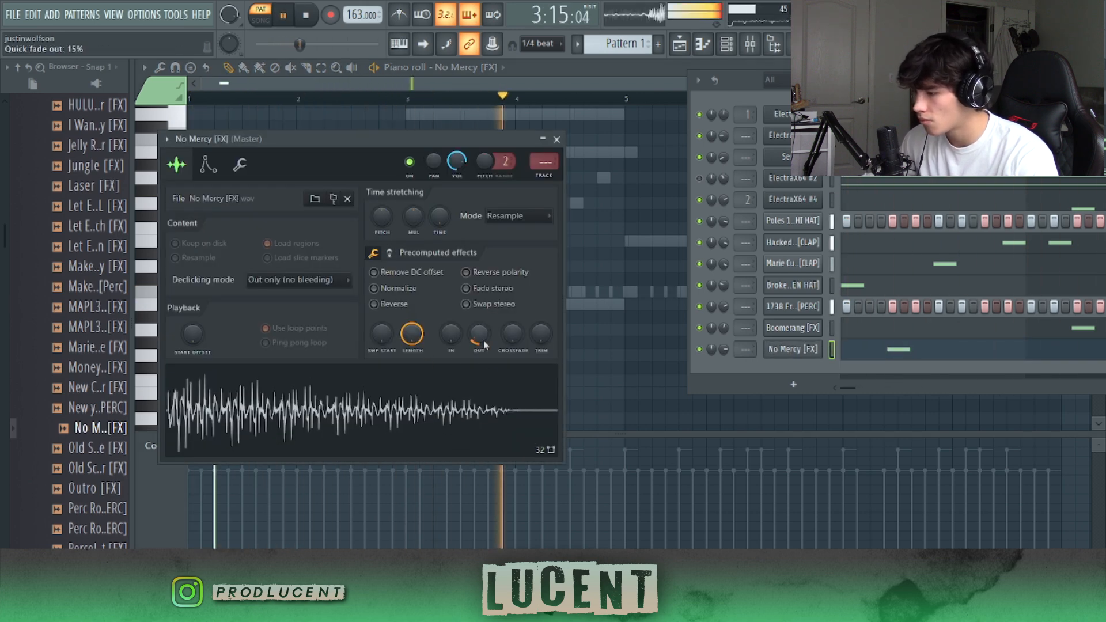
{"action": "left_click", "coordinate": [557, 139]}
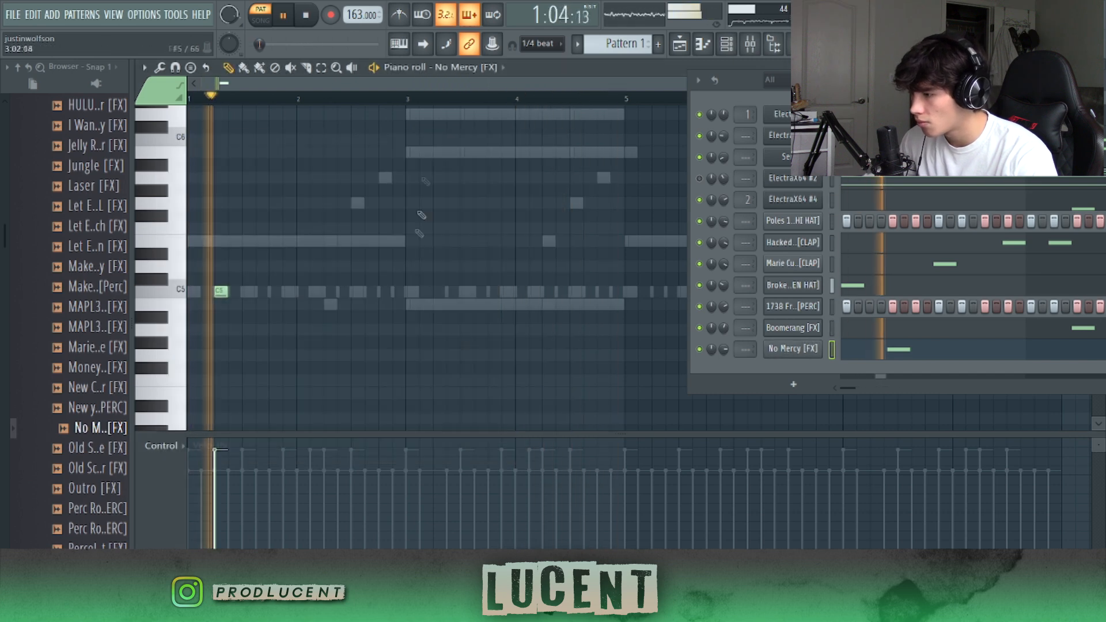
Step: Repeat the two-bar No Mercy [FX] phrase through bars 3 to 8 and restart playback
{"action": "left_click_drag", "start_coordinate": [411, 106], "coordinate": [193, 103]}
{"action": "key", "text": "ctrl+b"}
{"action": "left_click", "coordinate": [627, 104], "text": "ctrl"}
{"action": "key", "text": "space"}
{"action": "key", "text": "space"}
Step: Raise the No Mercy [FX] sample's pitch slightly in its sampler settings
{"action": "left_click", "coordinate": [793, 348]}
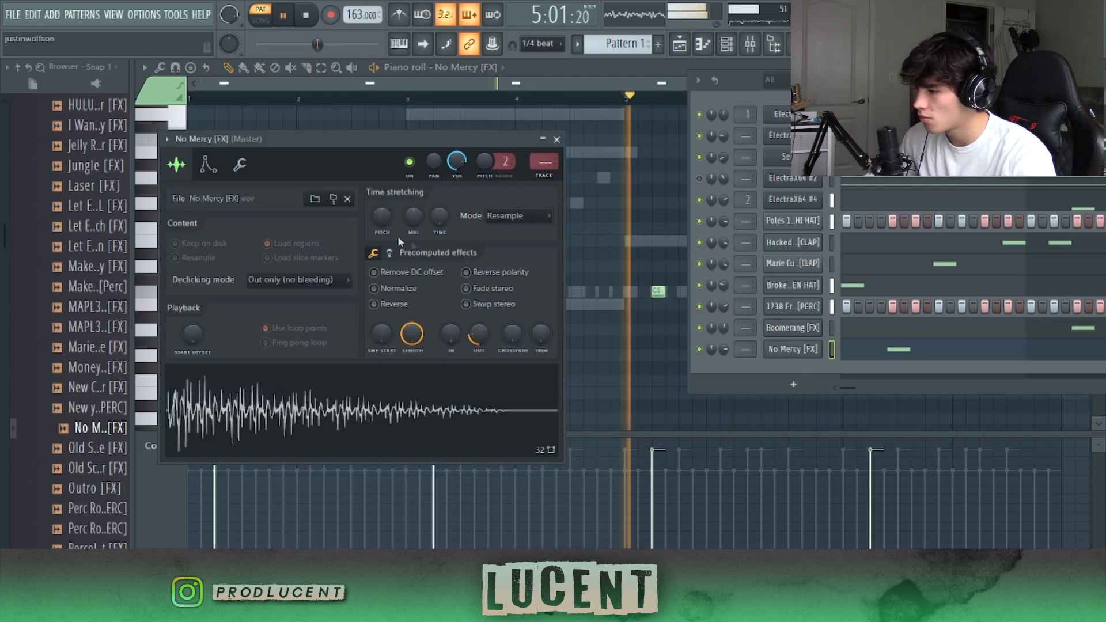
{"action": "left_click_drag", "start_coordinate": [382, 219], "coordinate": [382, 212]}
{"action": "left_click", "coordinate": [557, 140]}
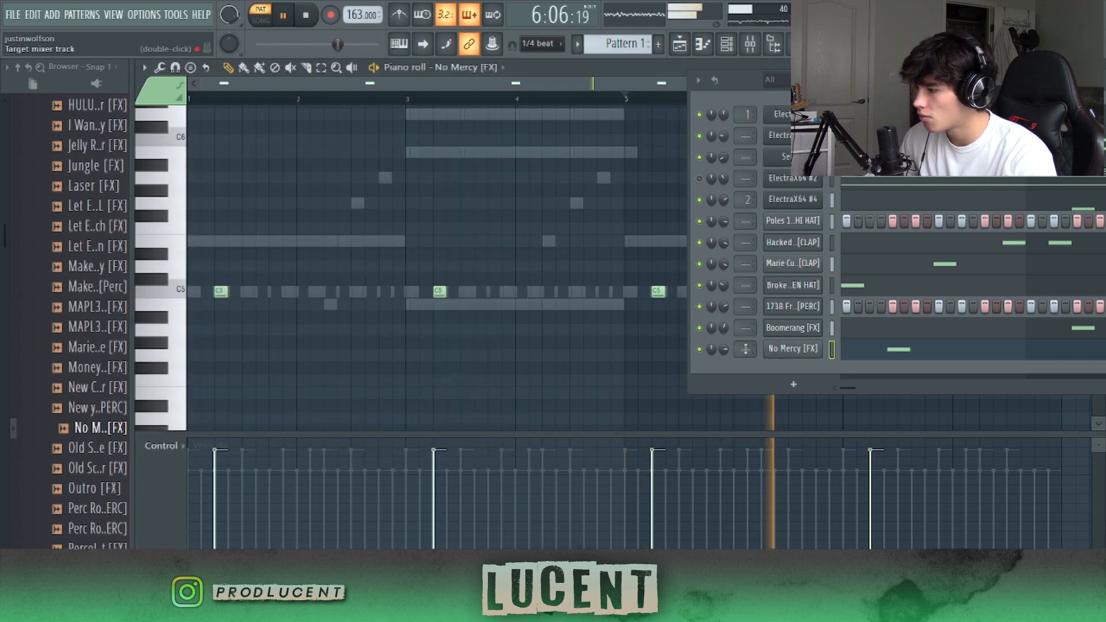
{"action": "left_click", "coordinate": [781, 350]}
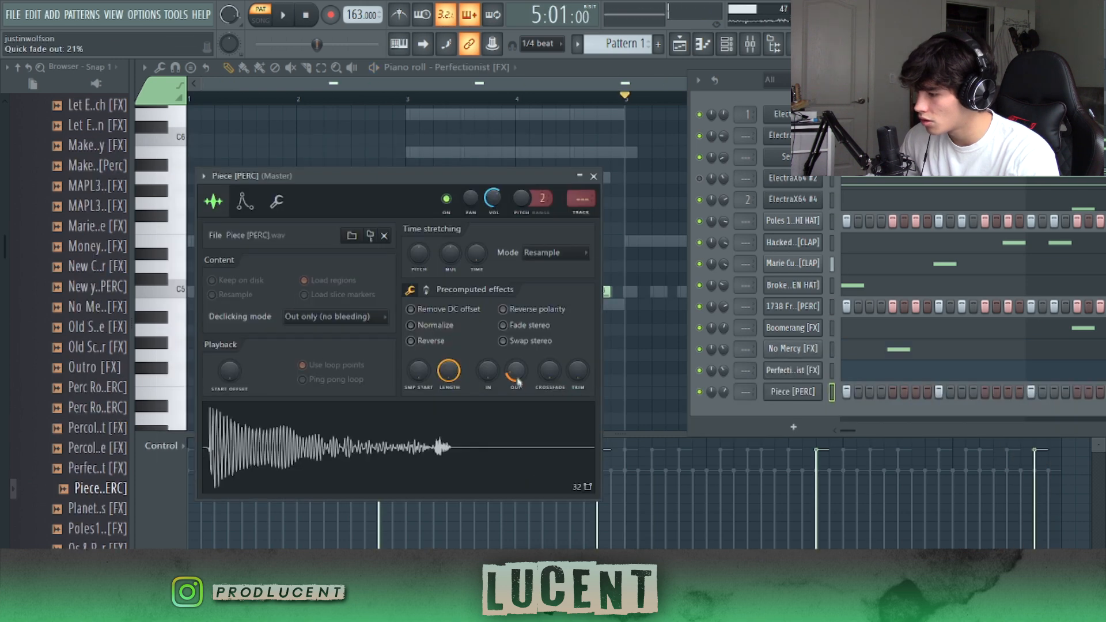
Step: Adjust the Piece [PERC] sample's quick fade-out and browse further down the kit's samples
{"action": "left_click_drag", "start_coordinate": [517, 377], "coordinate": [516, 381]}
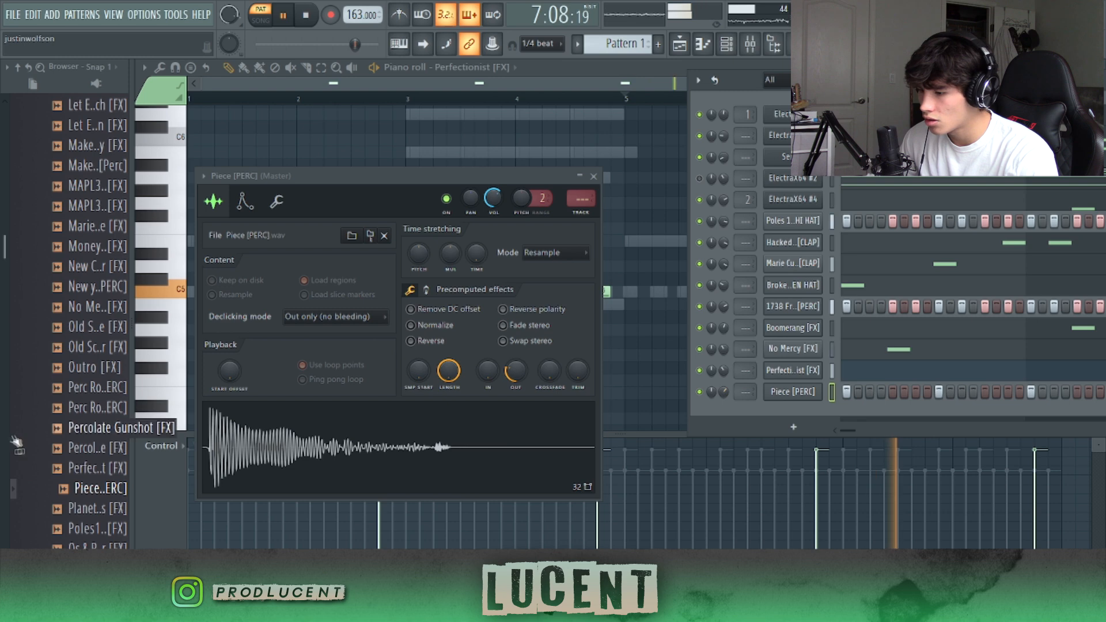
{"action": "scroll", "coordinate": [118, 392], "scroll_direction": "down", "scroll_amount": 2}
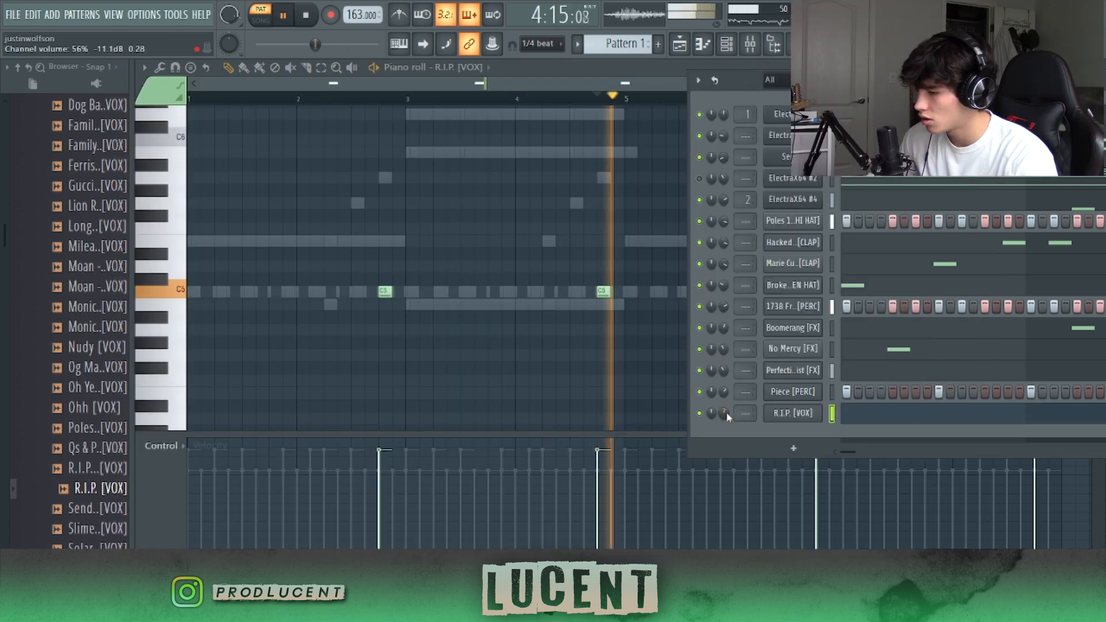
Step: Audition the Send Her Ass Home [VOX] sample and the vocal samples listed after it
{"action": "left_click", "coordinate": [118, 510]}
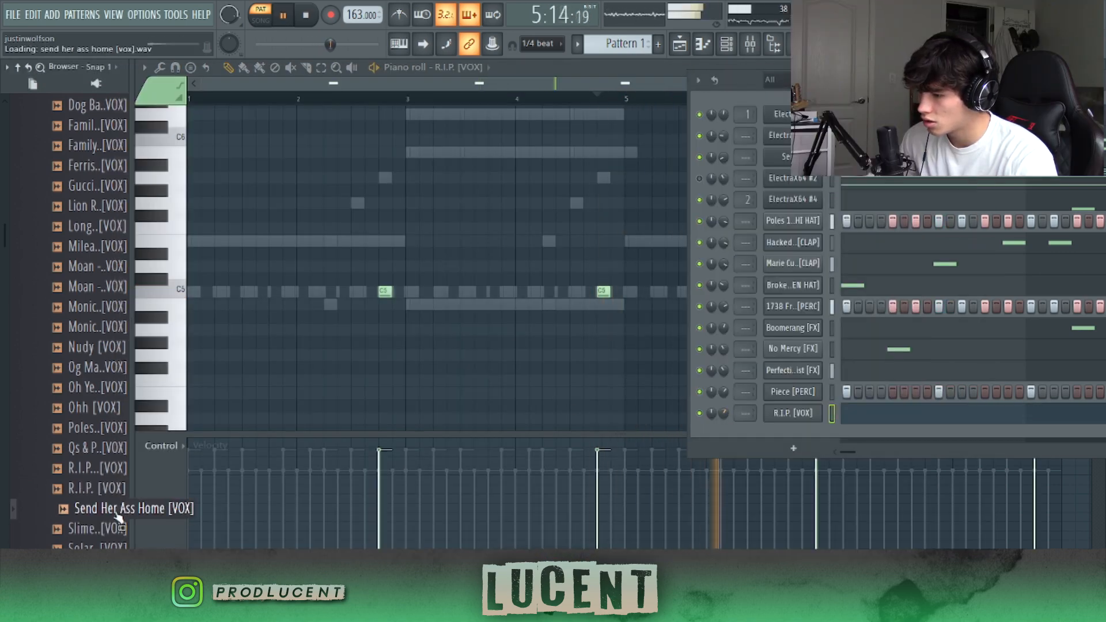
{"action": "left_click", "coordinate": [119, 546]}
{"action": "scroll", "coordinate": [111, 526], "scroll_direction": "down", "scroll_amount": 5}
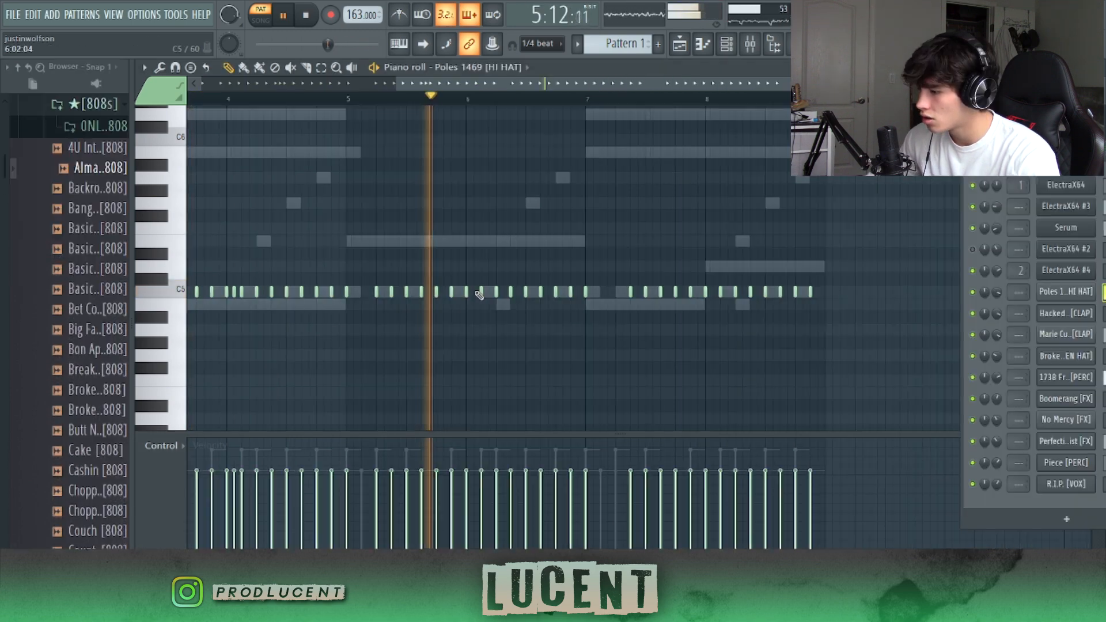
Step: Add extra C5 roll hits to the Poles 1469 [HI HAT] pattern just after the start of bars 6 and 8
{"action": "left_click", "coordinate": [476, 292]}
{"action": "left_click", "coordinate": [714, 292]}
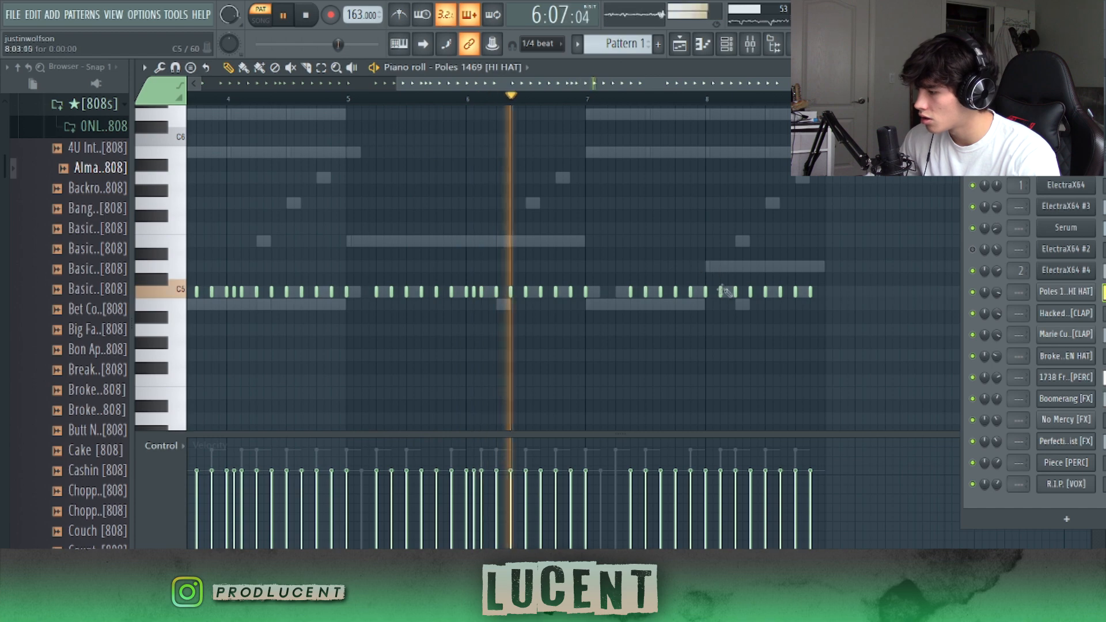
Step: Place the channel rack beside the piano roll and adjust the Bang Bros [808] channel volume during playback
{"action": "left_click_drag", "start_coordinate": [1015, 151], "coordinate": [717, 37]}
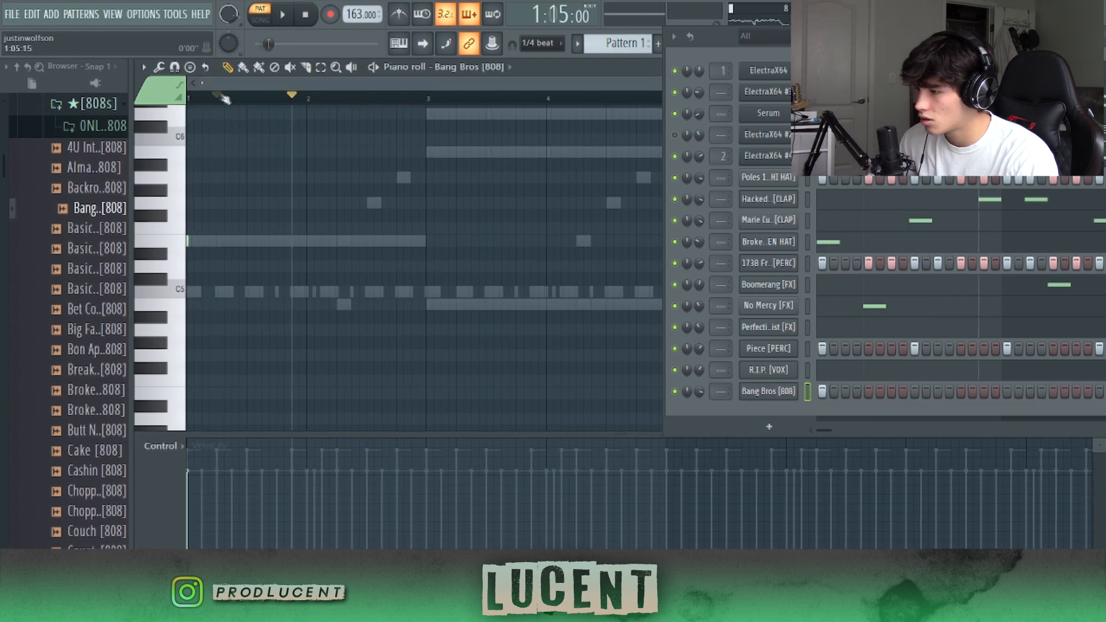
{"action": "key", "text": "space"}
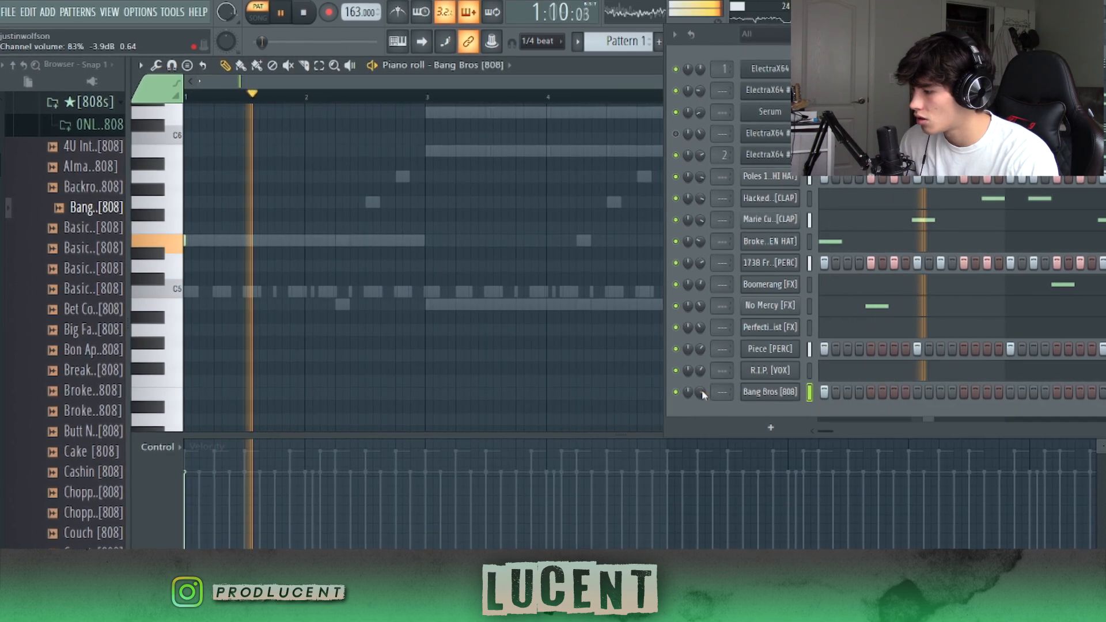
{"action": "left_click_drag", "start_coordinate": [699, 392], "coordinate": [699, 384]}
Step: Add 808 hits on E5 at bar 1 beat 4 and bar 2 beat 2, and on B4 at bar 3 beats 1 and 4 and bar 4 beat 2
{"action": "left_click", "coordinate": [334, 239]}
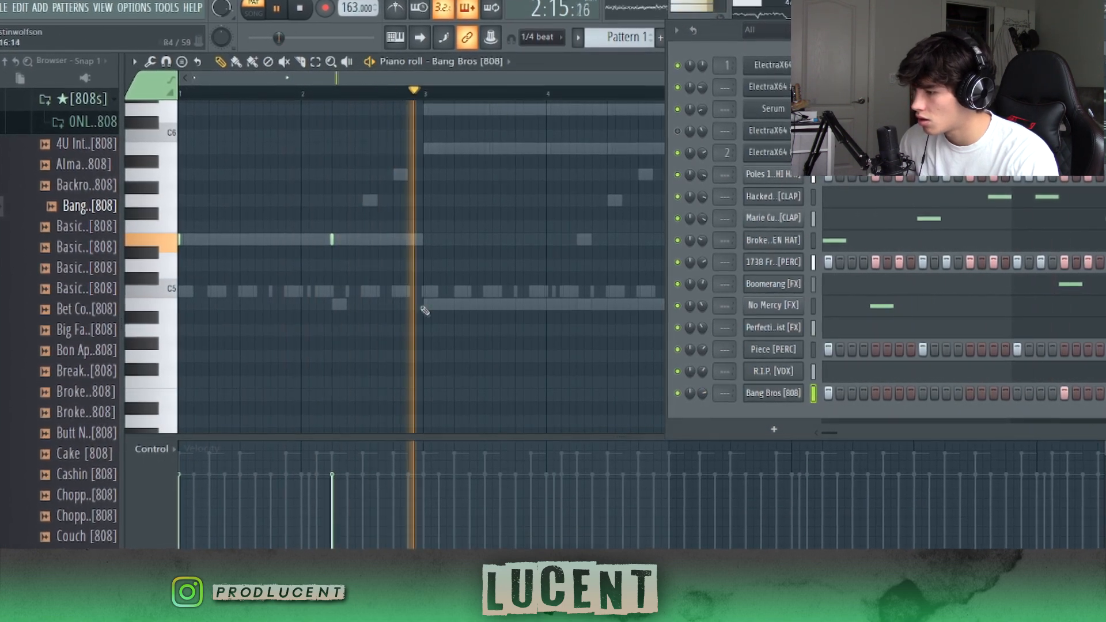
{"action": "left_click", "coordinate": [425, 305]}
{"action": "left_click", "coordinate": [578, 304]}
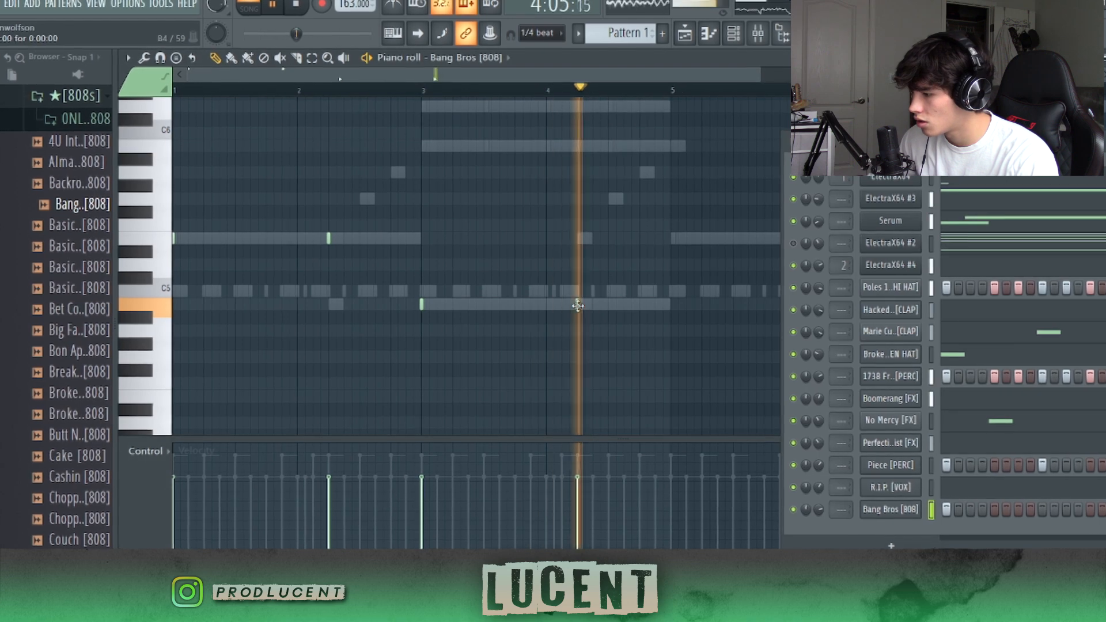
{"action": "key", "text": "space"}
{"action": "key", "text": "space"}
{"action": "left_click", "coordinate": [262, 236]}
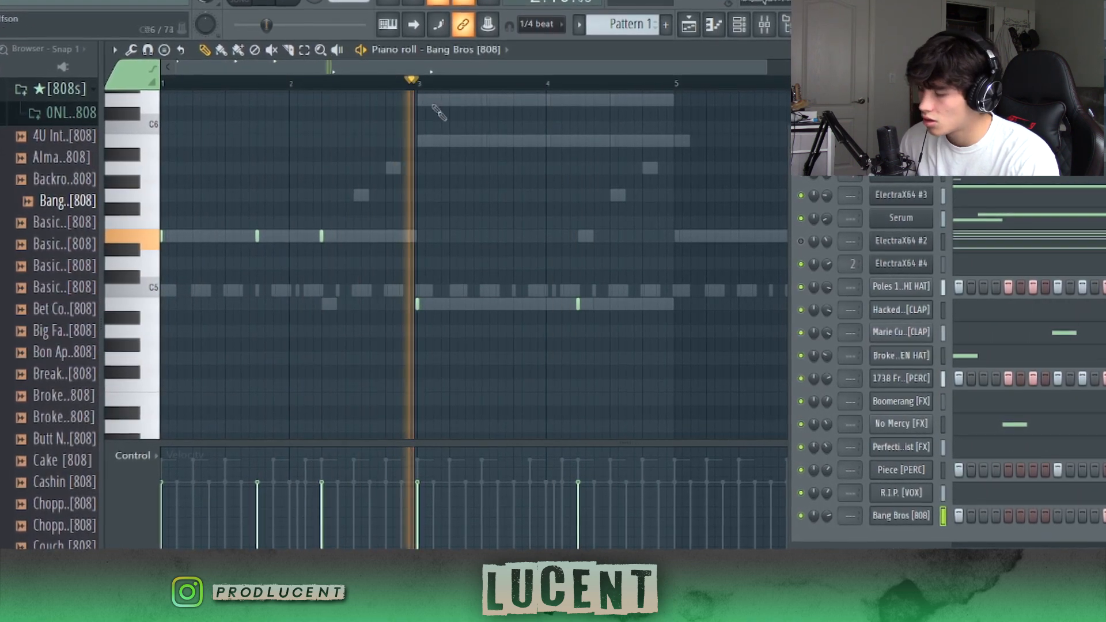
{"action": "left_click", "coordinate": [514, 305]}
Step: Repeat the four-bar Bang Bros [808] phrase through bars 5 to 8
{"action": "left_click_drag", "start_coordinate": [678, 81], "coordinate": [158, 81], "text": "ctrl"}
{"action": "key", "text": "ctrl+b"}
{"action": "key", "text": "ctrl+d"}
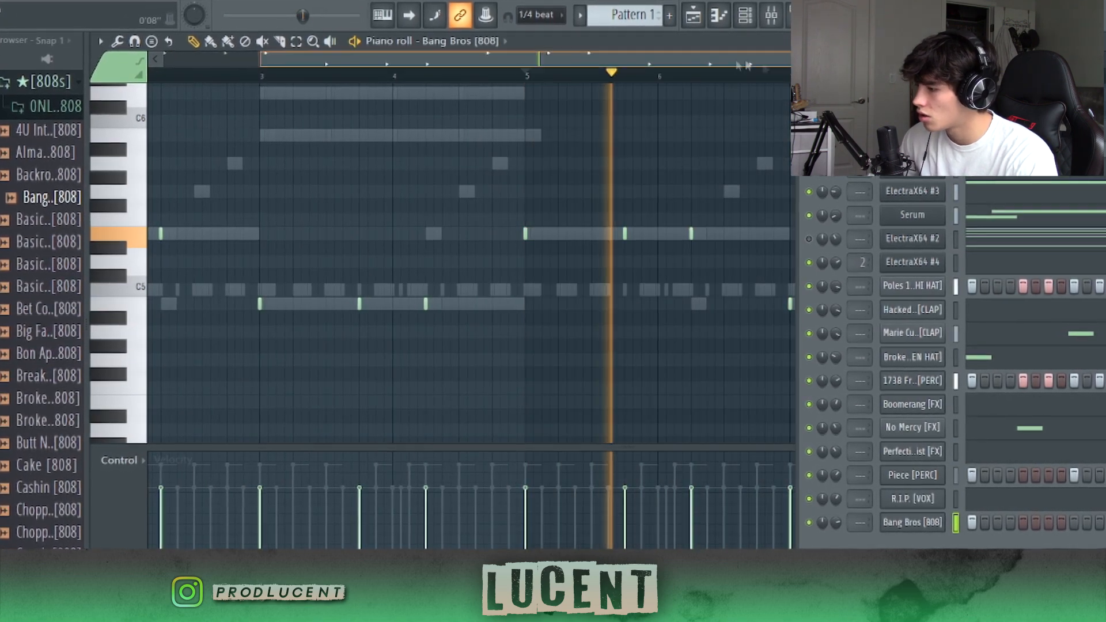
Step: Replace the bar 8 808 hit with a D5 note on beat 2 and swap the channel's sample for Right Now - 1 [808]
{"action": "scroll", "coordinate": [714, 97], "scroll_direction": "right", "scroll_amount": 4}
{"action": "right_click", "coordinate": [680, 304]}
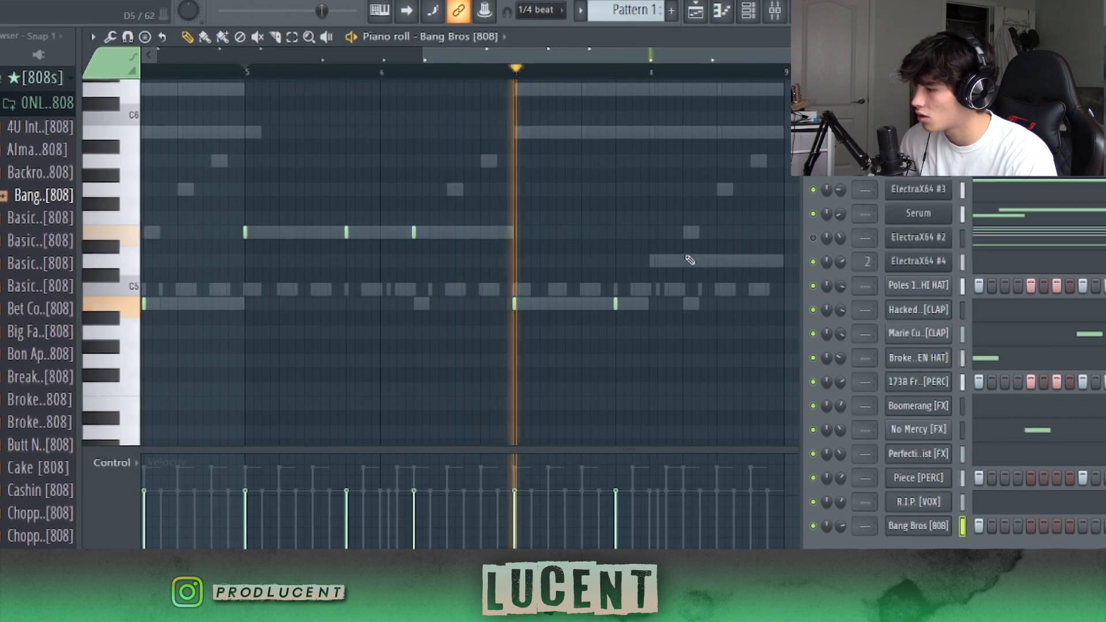
{"action": "left_click", "coordinate": [684, 260]}
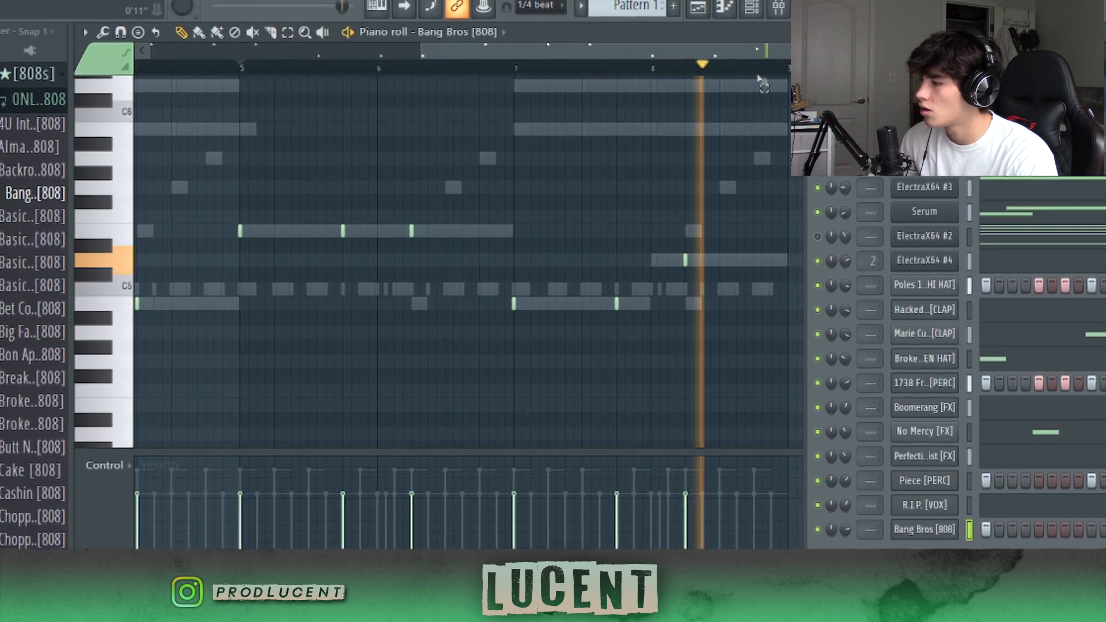
{"action": "left_click_drag", "start_coordinate": [33, 444], "coordinate": [716, 401]}
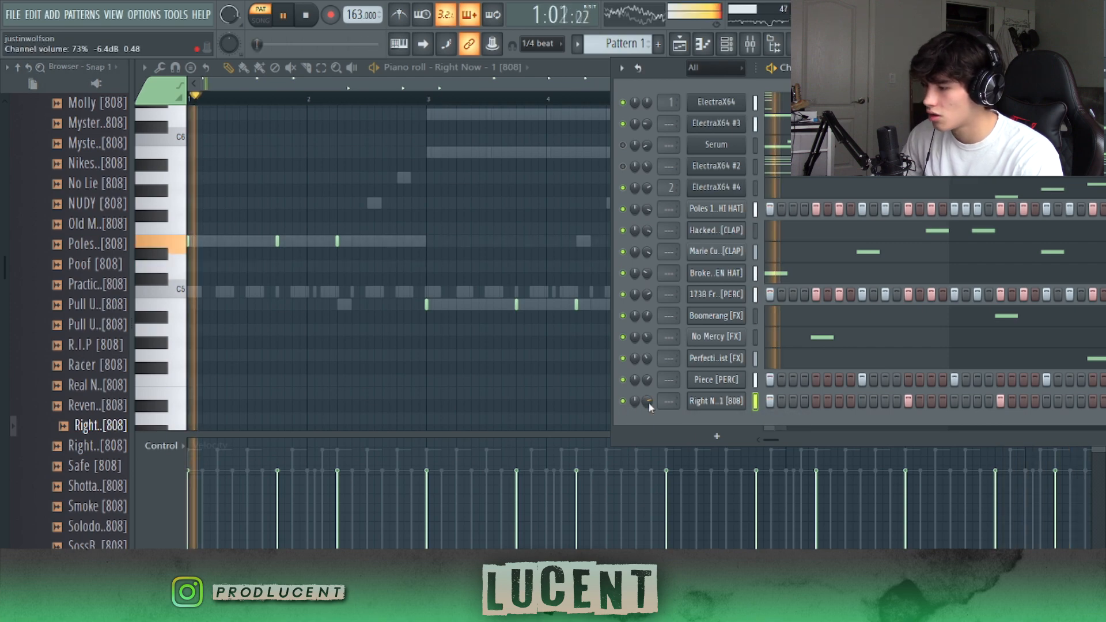
Step: Detect the pitch regions of the Right Now - 1 [808] sample in Edison and adjust its channel volume
{"action": "left_click", "coordinate": [716, 401]}
{"action": "right_click", "coordinate": [529, 485]}
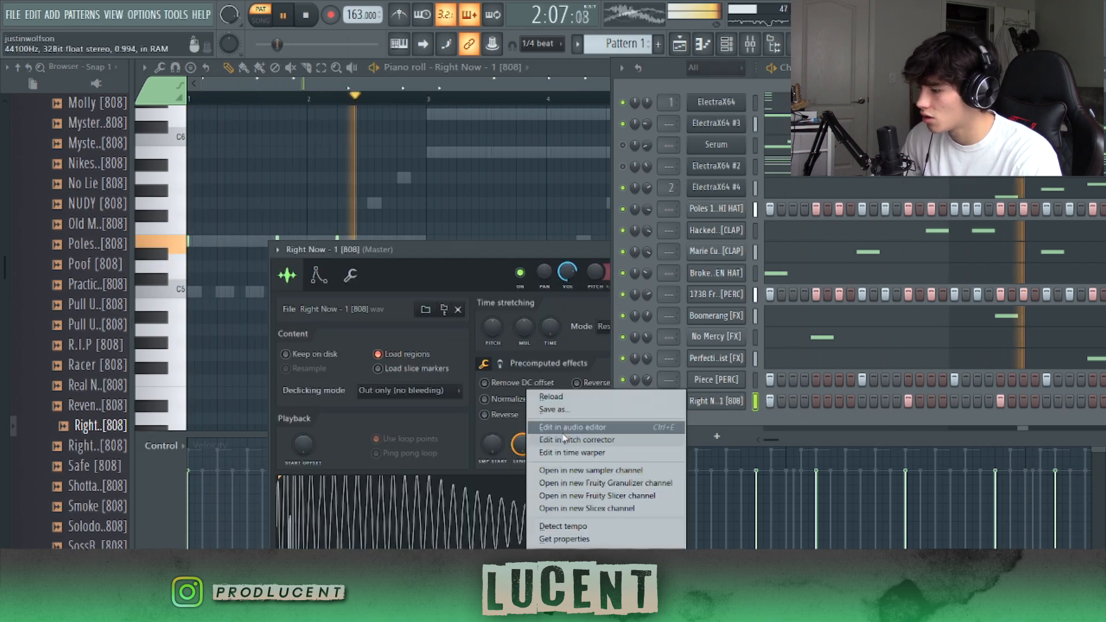
{"action": "left_click", "coordinate": [554, 499]}
{"action": "left_click", "coordinate": [282, 219]}
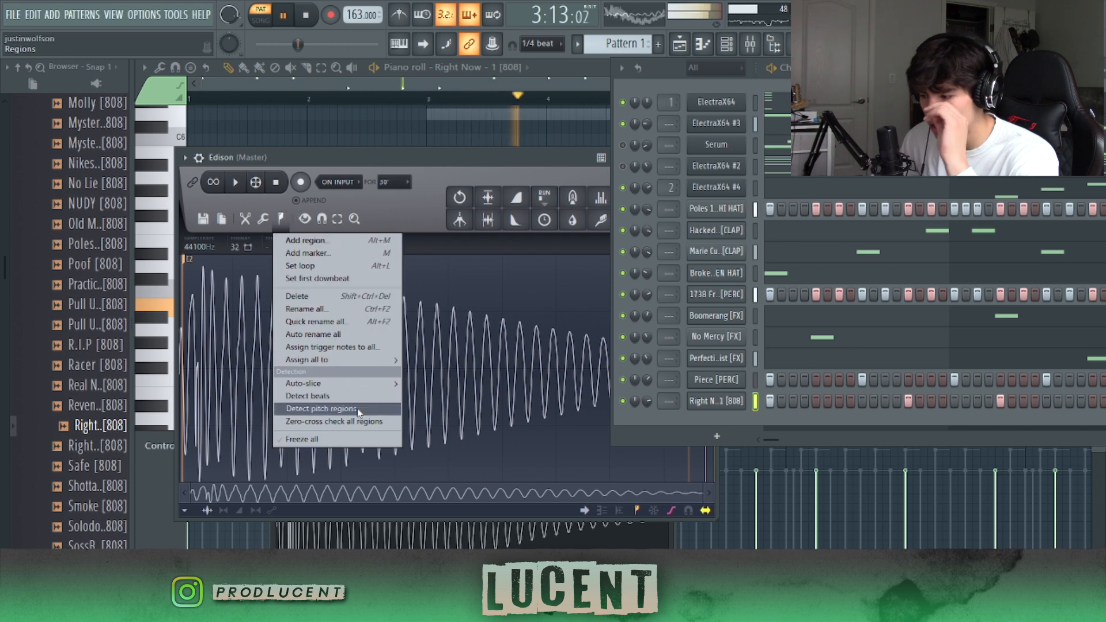
{"action": "left_click", "coordinate": [321, 408]}
{"action": "left_click_drag", "start_coordinate": [648, 409], "coordinate": [646, 404]}
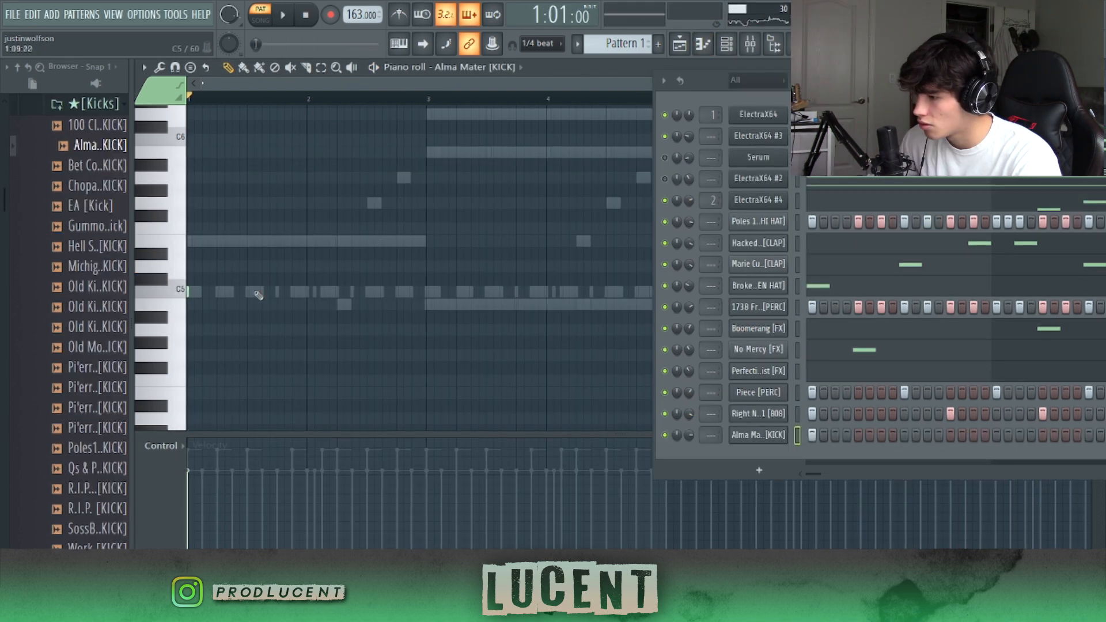
Step: Add Alma Mater [KICK] hits on C5 across bars 1 and 2 and repeat the two-bar phrase in bars 3 and 4
{"action": "left_click", "coordinate": [231, 291]}
{"action": "left_click", "coordinate": [276, 291]}
{"action": "left_click", "coordinate": [291, 292]}
{"action": "left_click", "coordinate": [334, 291]}
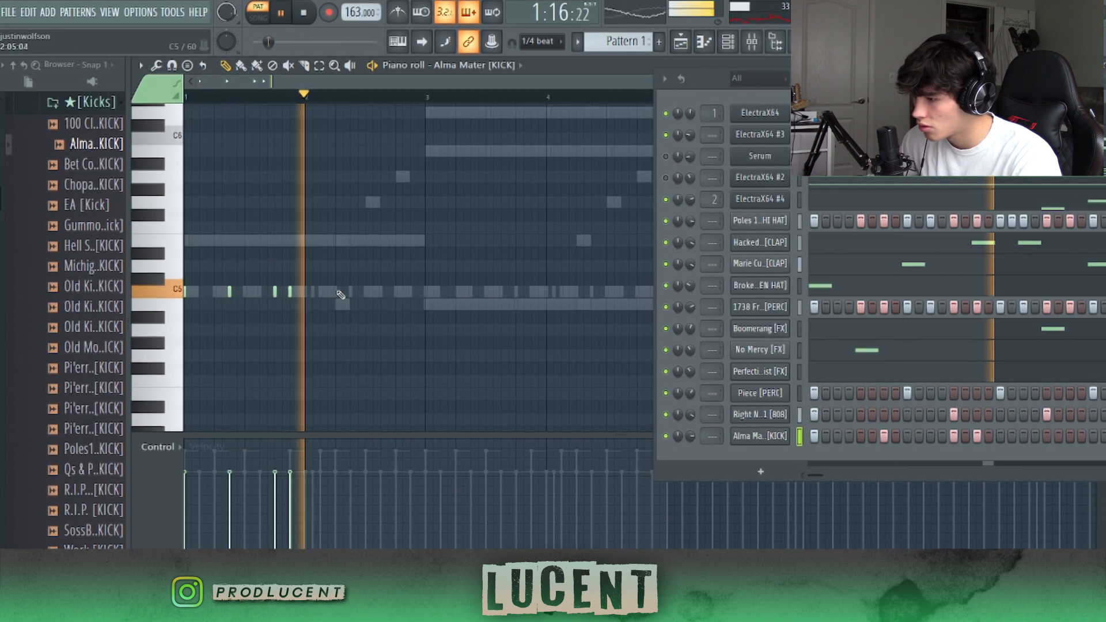
{"action": "key", "text": "ctrl+a"}
{"action": "key", "text": "ctrl+b"}
Step: Repeat the four-bar kick phrase through bars 5 to 8
{"action": "left_click", "coordinate": [515, 98], "text": "ctrl"}
{"action": "left_click_drag", "start_coordinate": [730, 78], "coordinate": [926, 93]}
{"action": "left_click_drag", "start_coordinate": [672, 102], "coordinate": [186, 103]}
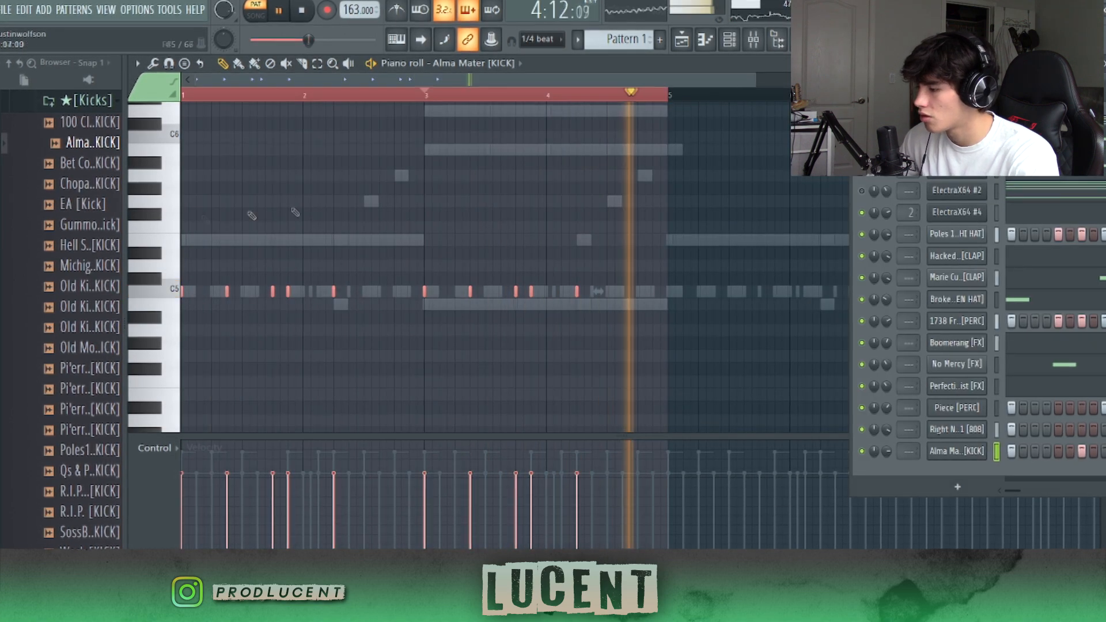
{"action": "key", "text": "ctrl+b"}
{"action": "left_click", "coordinate": [671, 100], "text": "ctrl"}
Step: Swap the kick channel's sample for Chopa Won't Miss [KICK] and adjust its channel volume during playback
{"action": "key", "text": "space"}
{"action": "left_click_drag", "start_coordinate": [109, 190], "coordinate": [960, 452]}
{"action": "key", "text": "space"}
{"action": "left_click_drag", "start_coordinate": [890, 454], "coordinate": [890, 447]}
Step: Adjust the quick fade-out of the Chopa Won't Miss [KICK] sample in its sampler settings
{"action": "left_click", "coordinate": [964, 454]}
{"action": "mouse_move", "coordinate": [475, 335]}
{"action": "left_mouse_down"}
{"action": "mouse_move", "coordinate": [476, 311]}
{"action": "mouse_move", "coordinate": [476, 337]}
{"action": "left_mouse_up"}
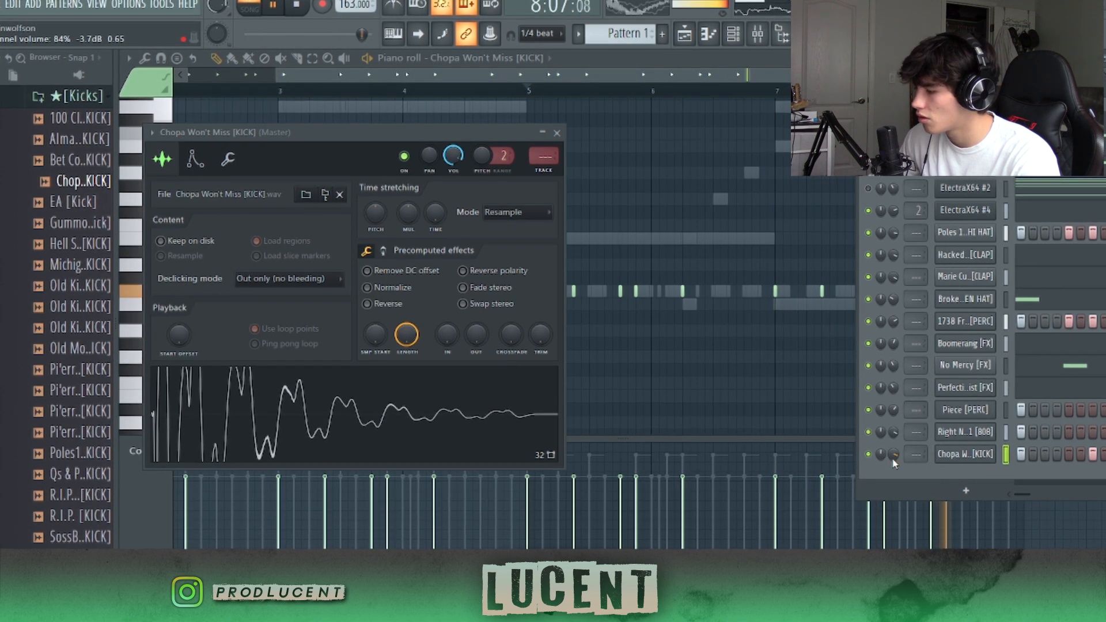
{"action": "left_click", "coordinate": [556, 133]}
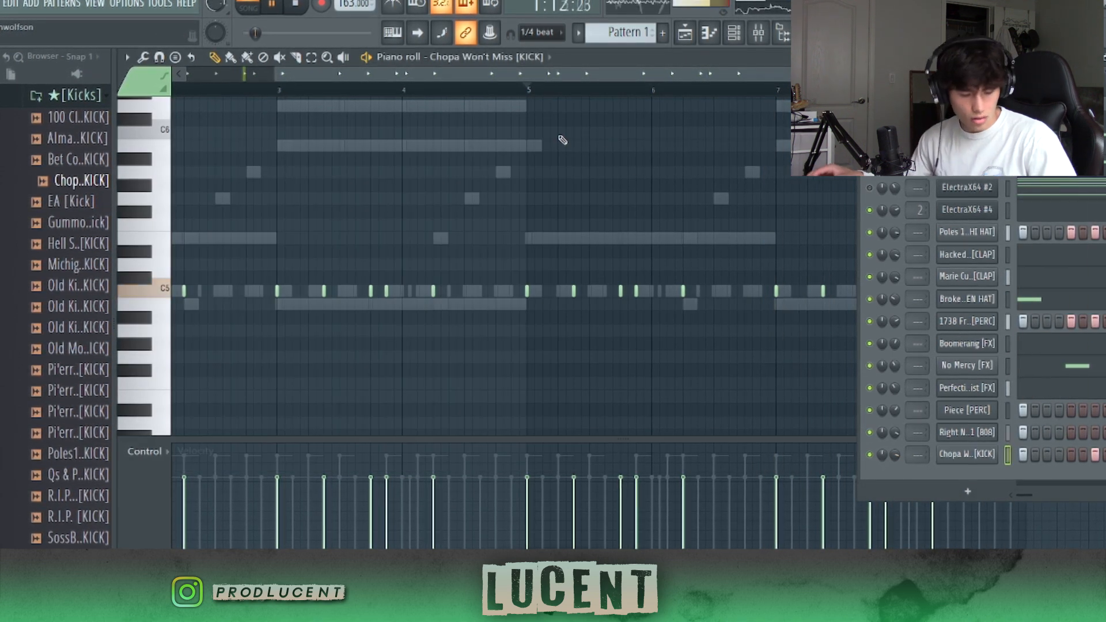